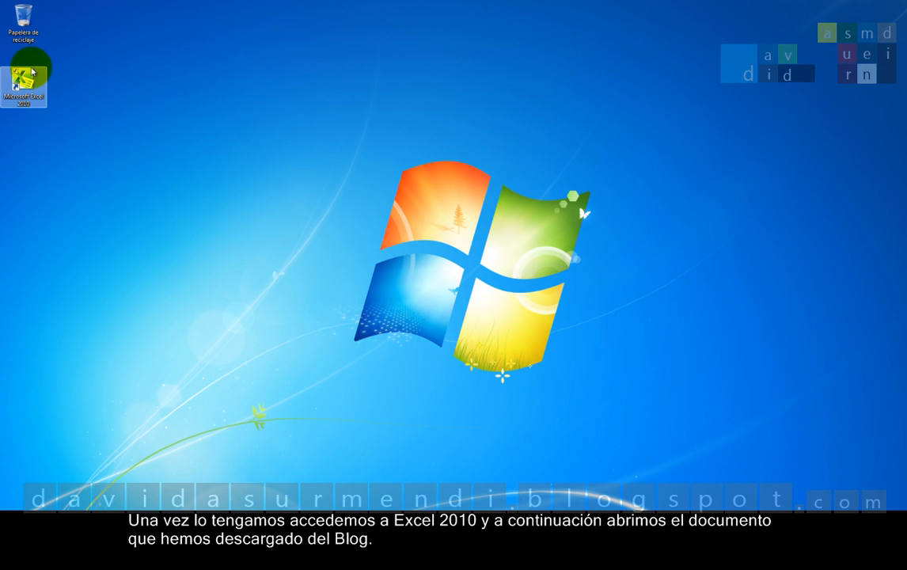
Step: Launch Excel, open the "Funciones en Excel 2010. Funciones Lógicas" workbook from the Videos folder on drive C:, and enable editing
double_click(24, 79)
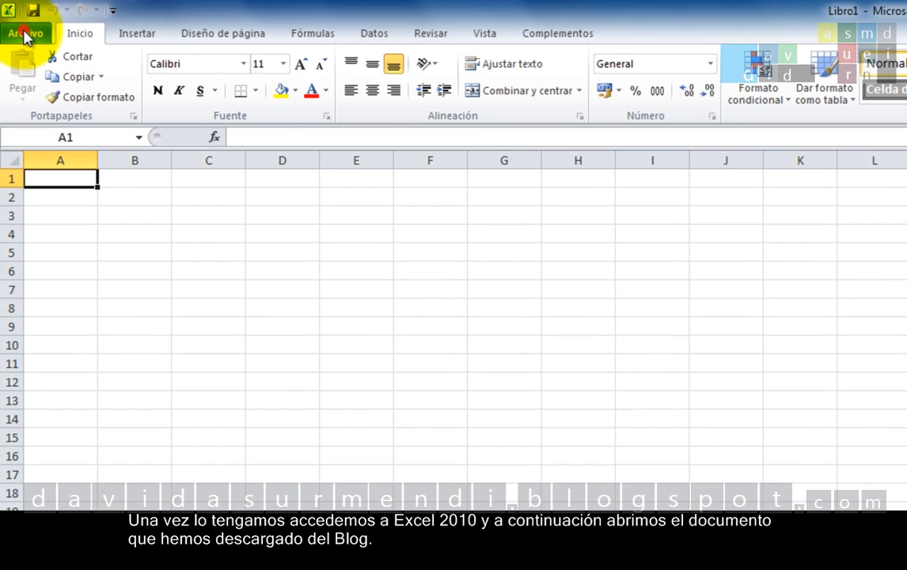
left_click(26, 34)
left_click(55, 119)
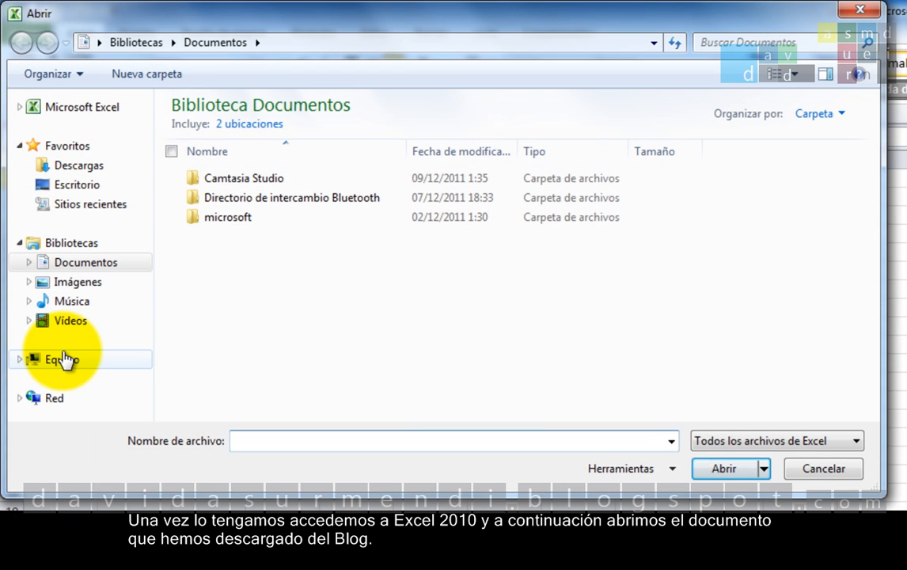
left_click(66, 361)
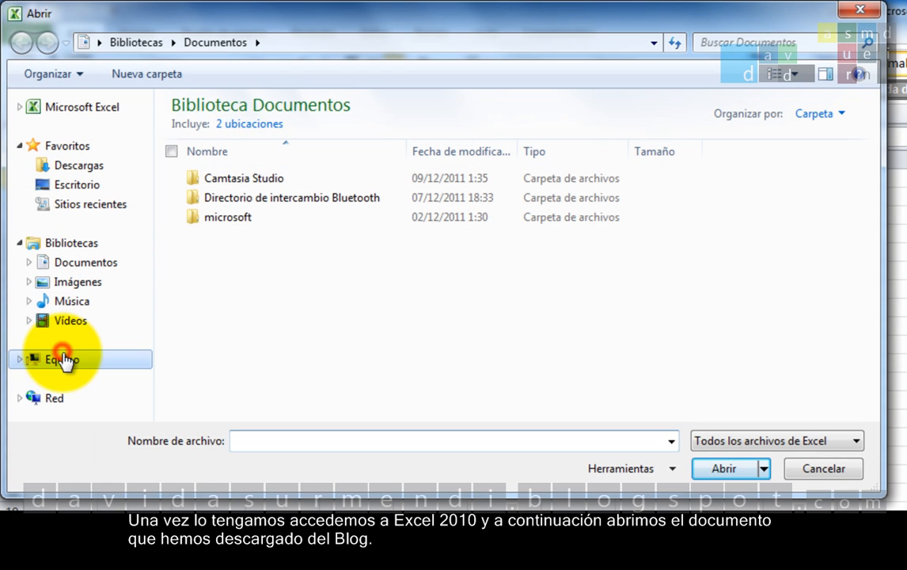
double_click(255, 166)
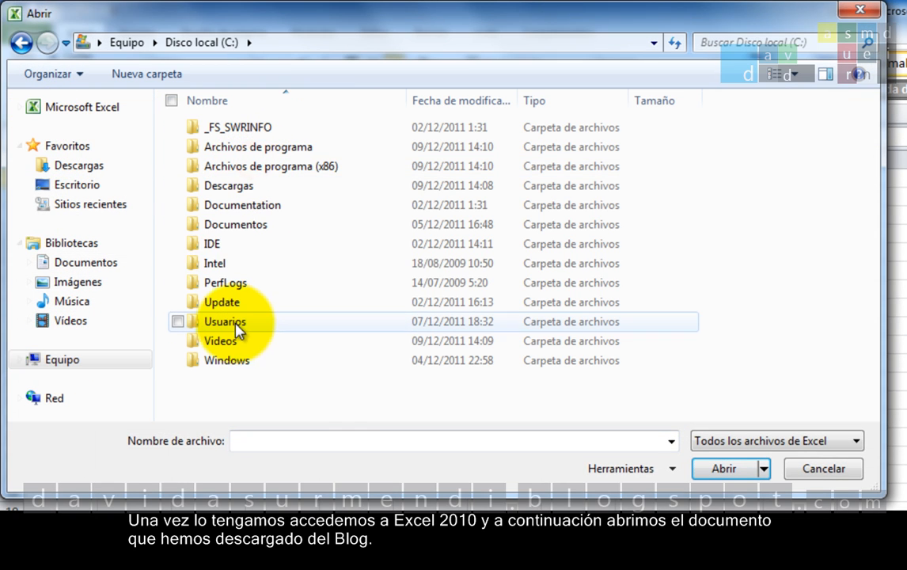
double_click(232, 341)
double_click(248, 132)
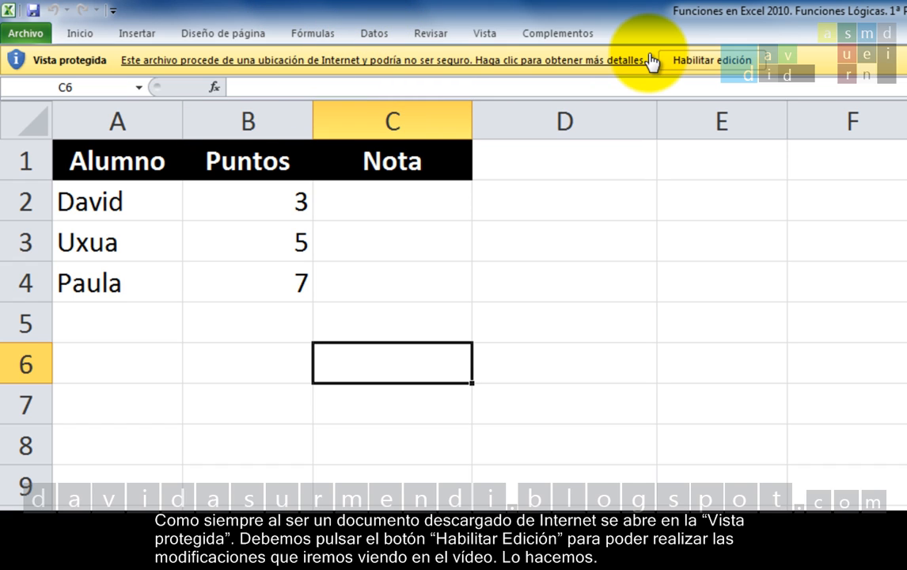
left_click(694, 64)
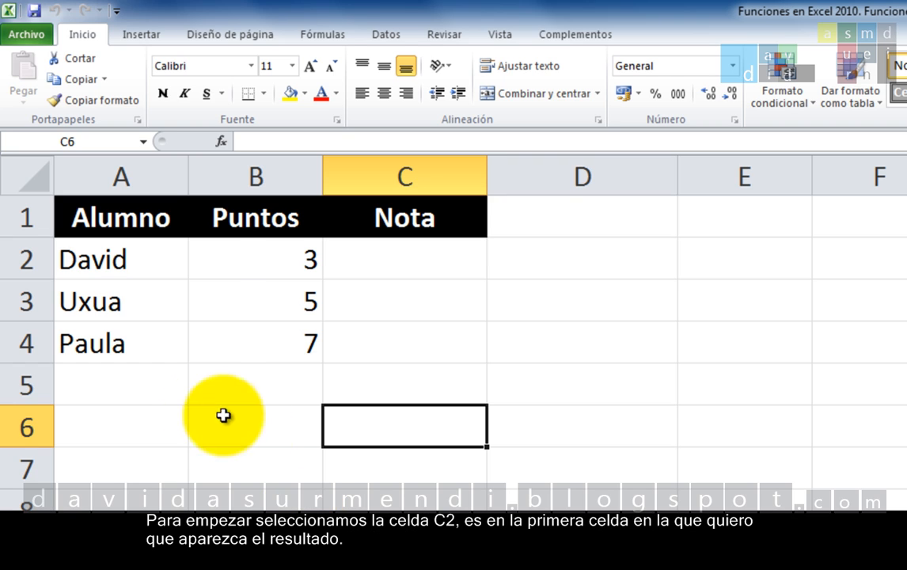
Step: Enter the formula =SI(B2<5;"SUSPENSO") in cell C2 of the Nota column
left_click(375, 265)
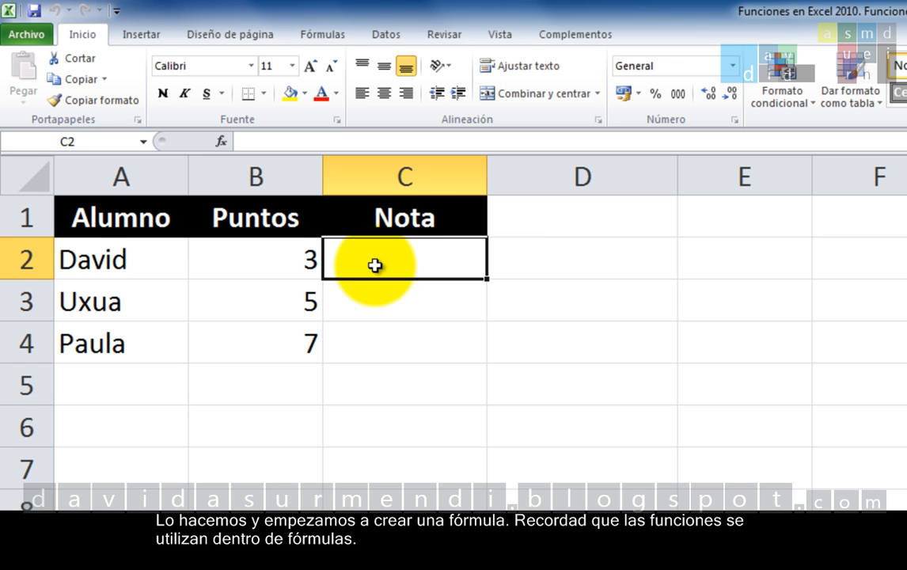
type("=")
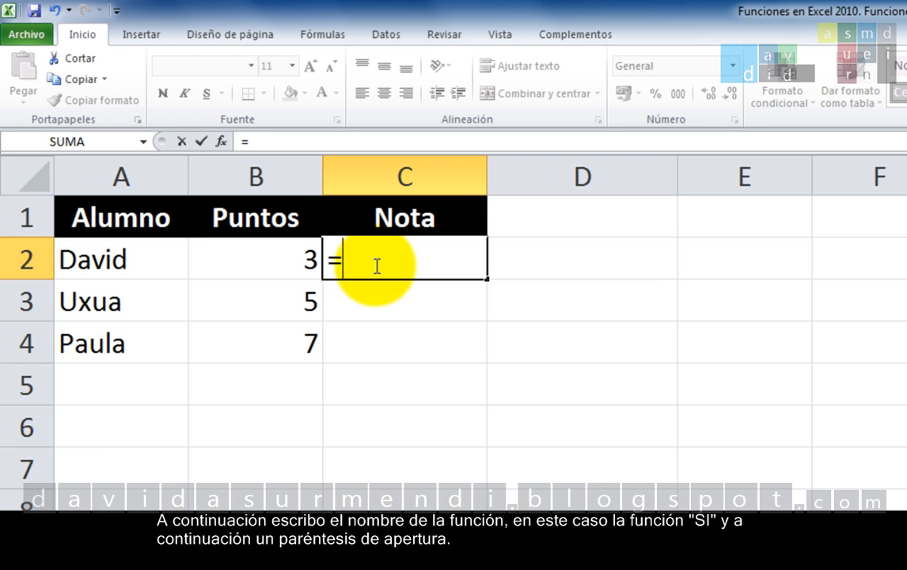
type("SI")
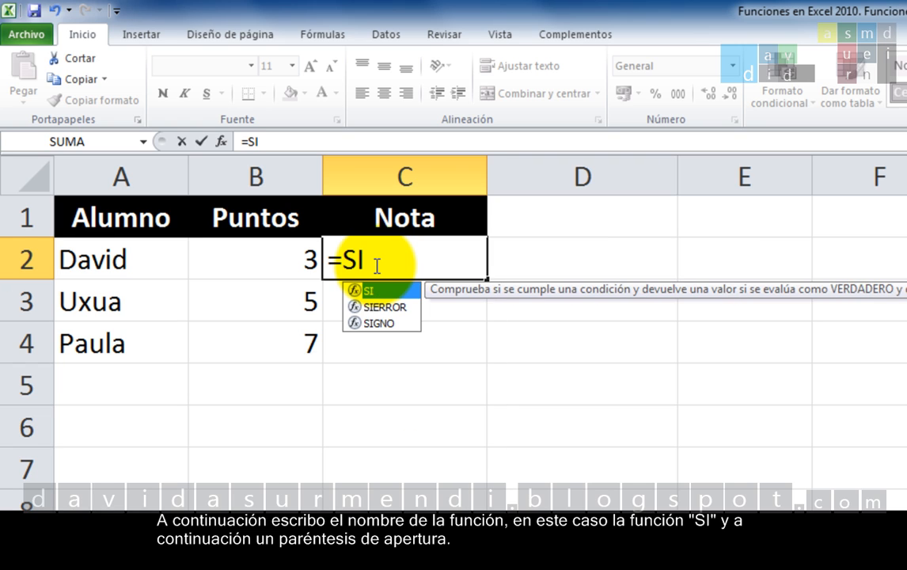
type("(")
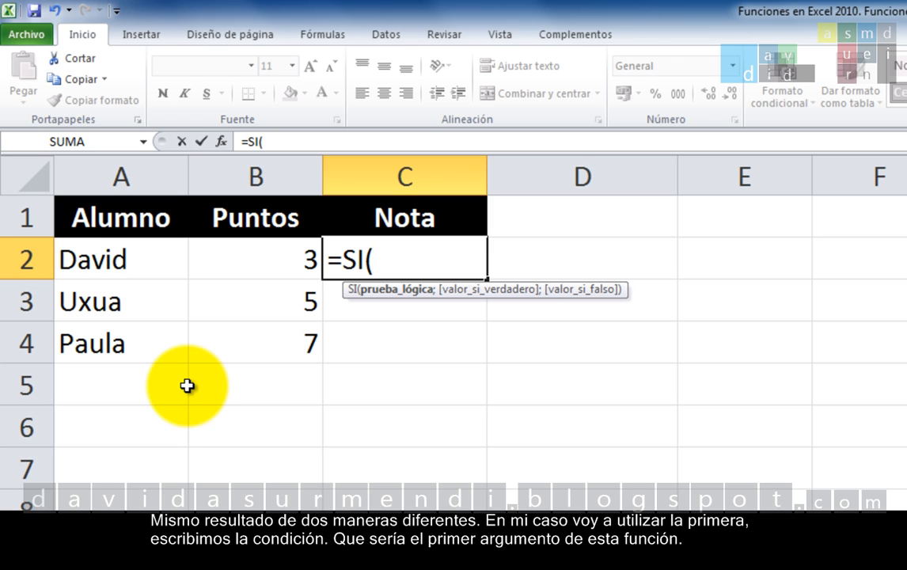
left_click(252, 260)
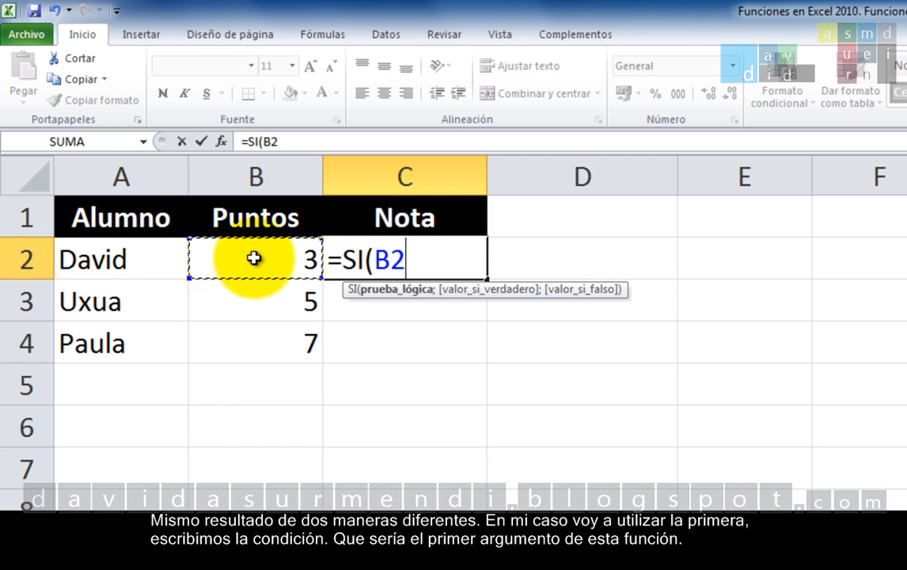
type("<")
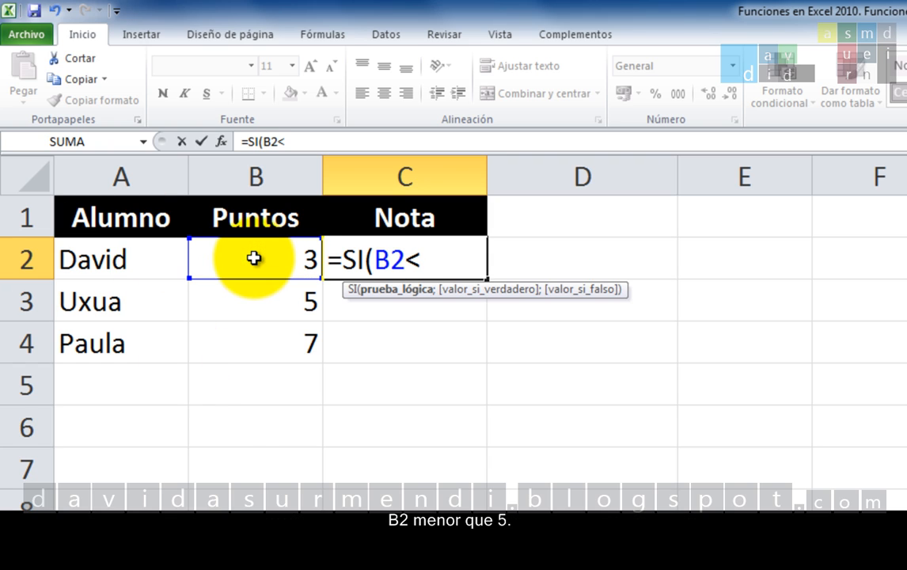
type("5")
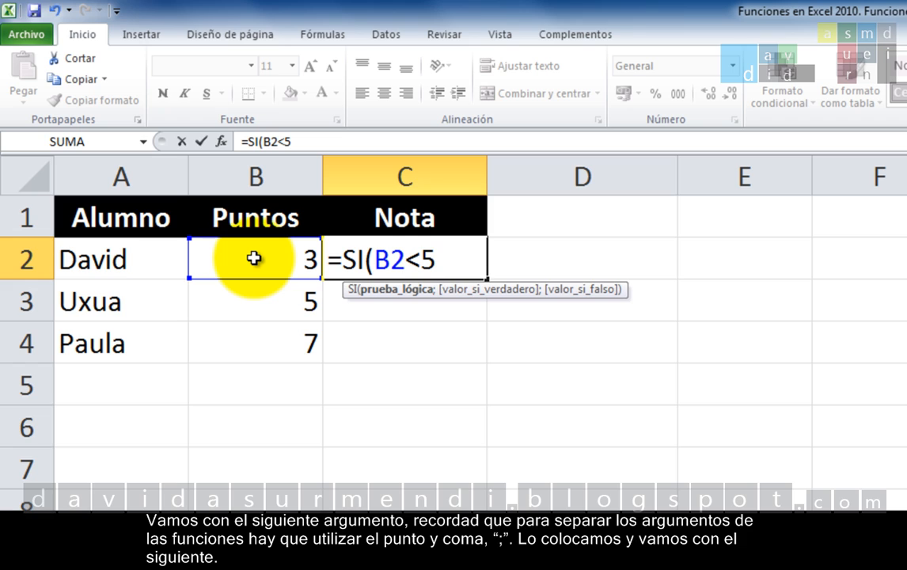
type(";")
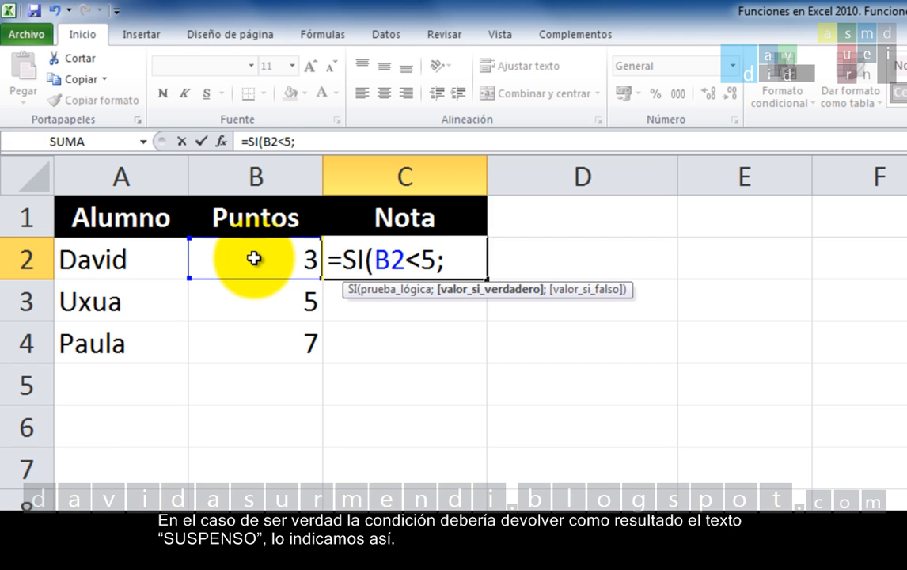
type("\"SU")
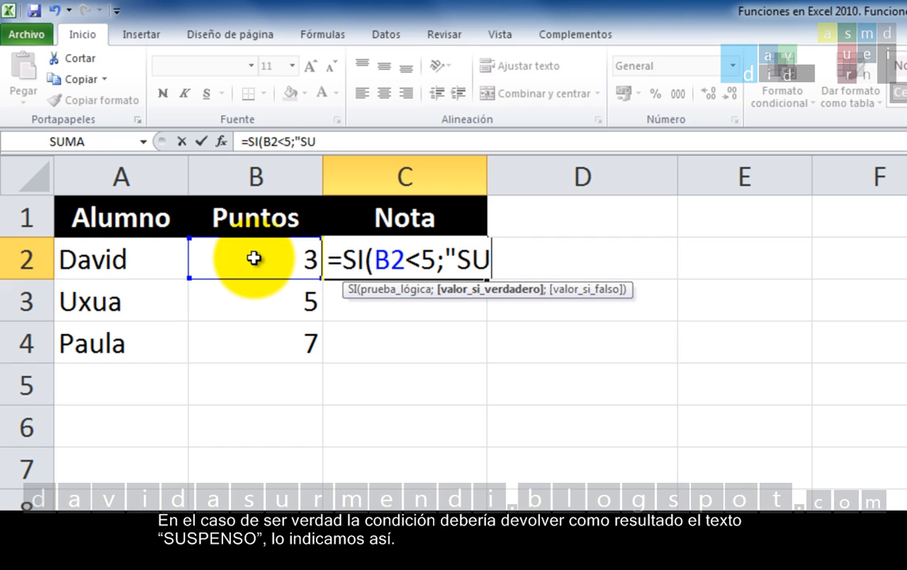
type("SPENSO\"")
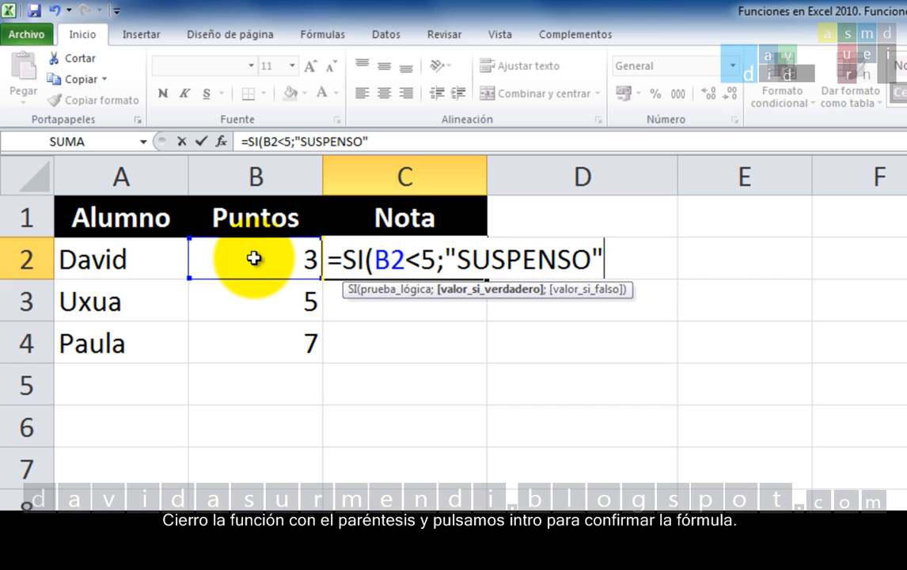
type(")")
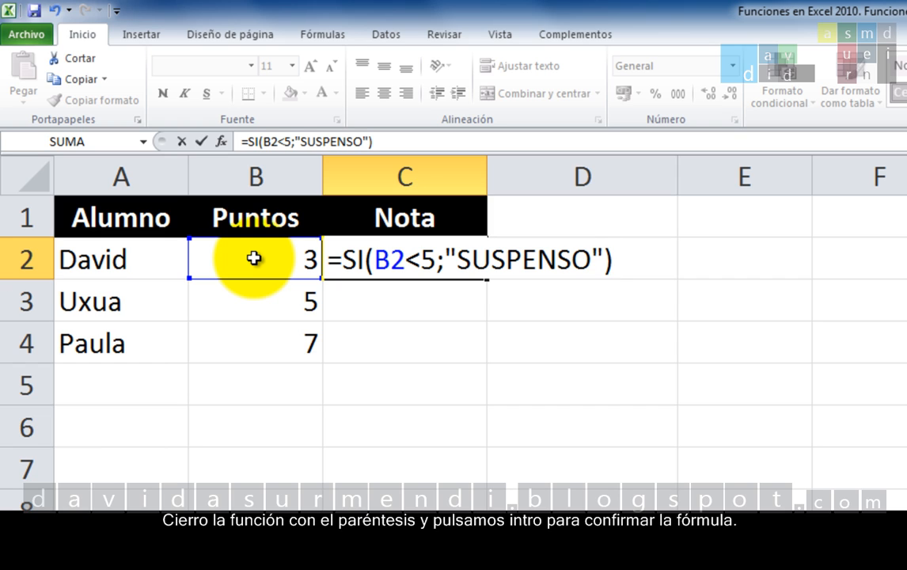
key("Return")
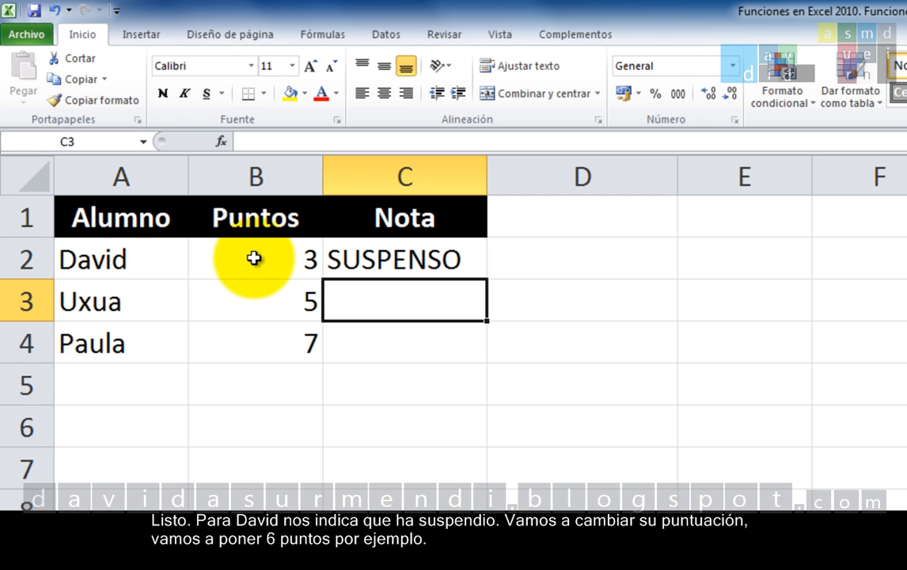
Step: Set the Puntos value in cell B2 to 6
left_click(265, 265)
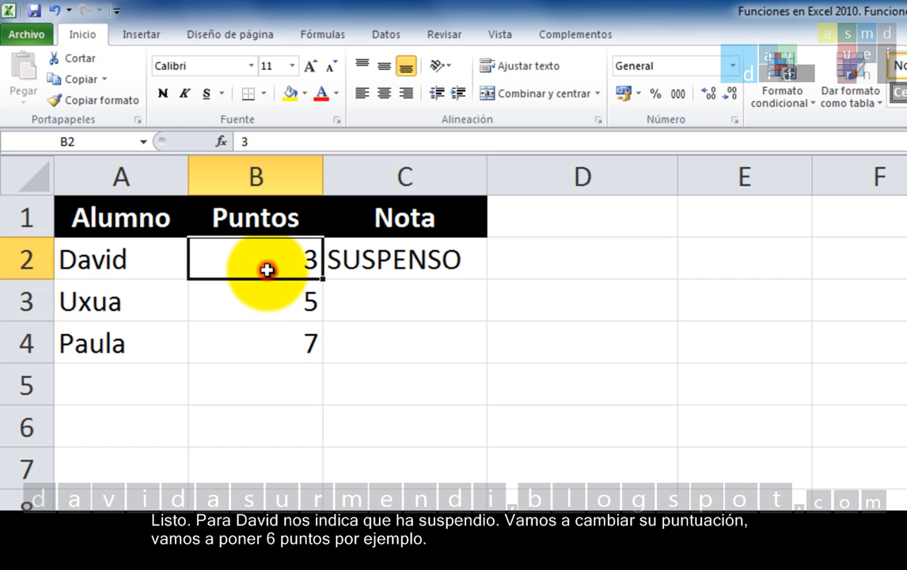
type("6")
key("Return")
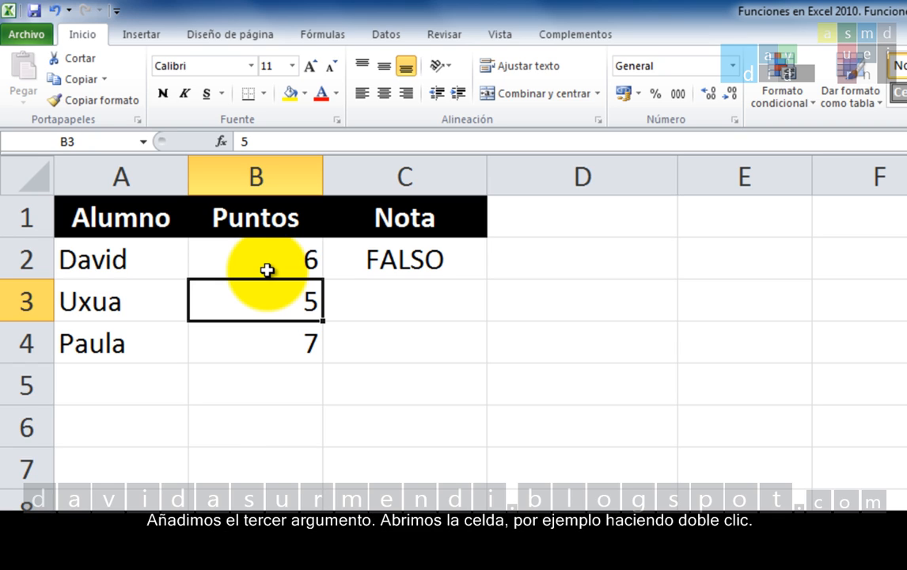
Step: Add "APROBADO" as the value-if-false argument of the C2 formula, making it =SI(B2<5;"SUSPENSO";"APROBADO")
double_click(459, 262)
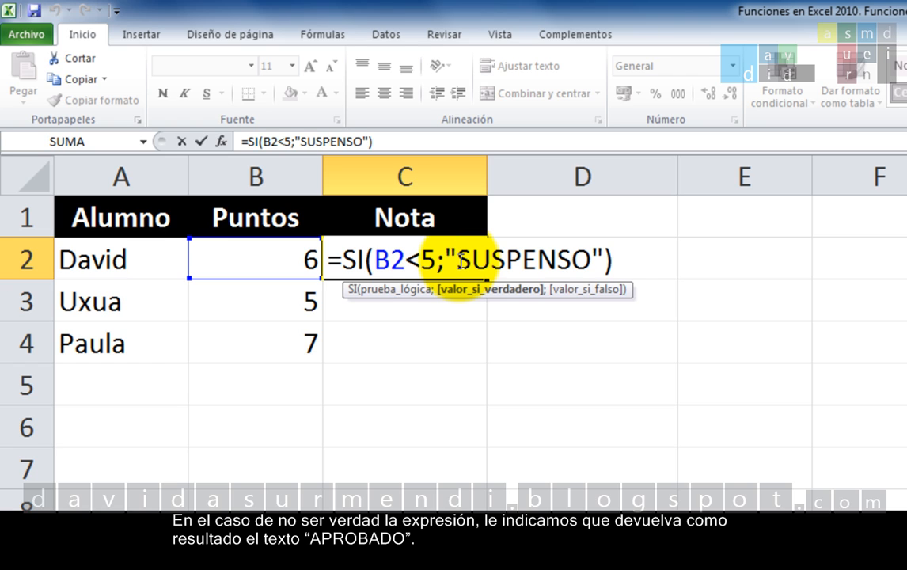
left_click(604, 261)
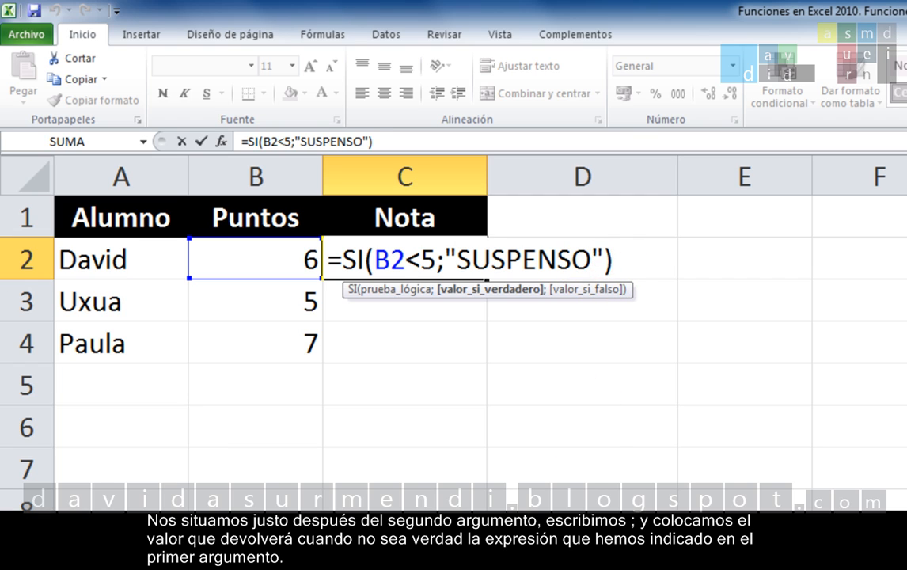
type(";\"")
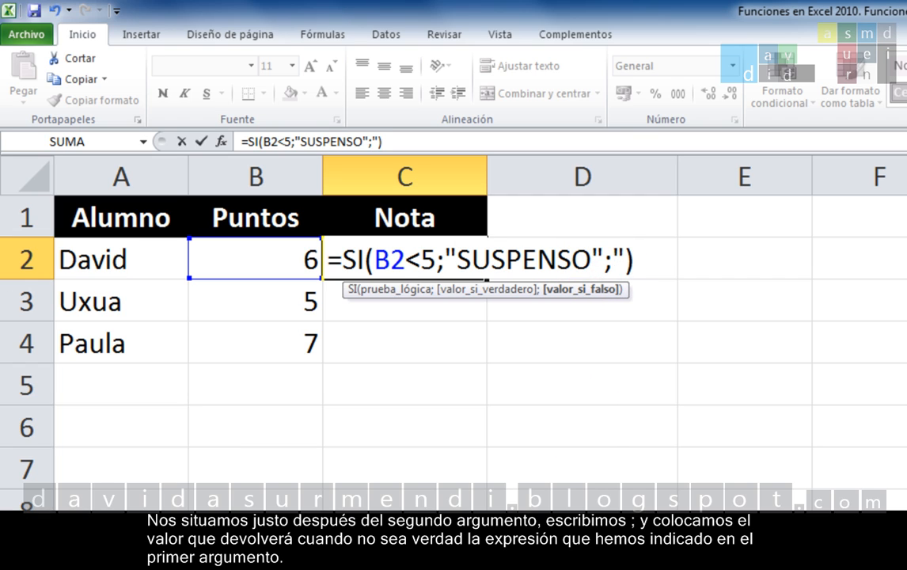
type("ap")
key("BackSpace")
key("BackSpace")
type("APROBADO\"")
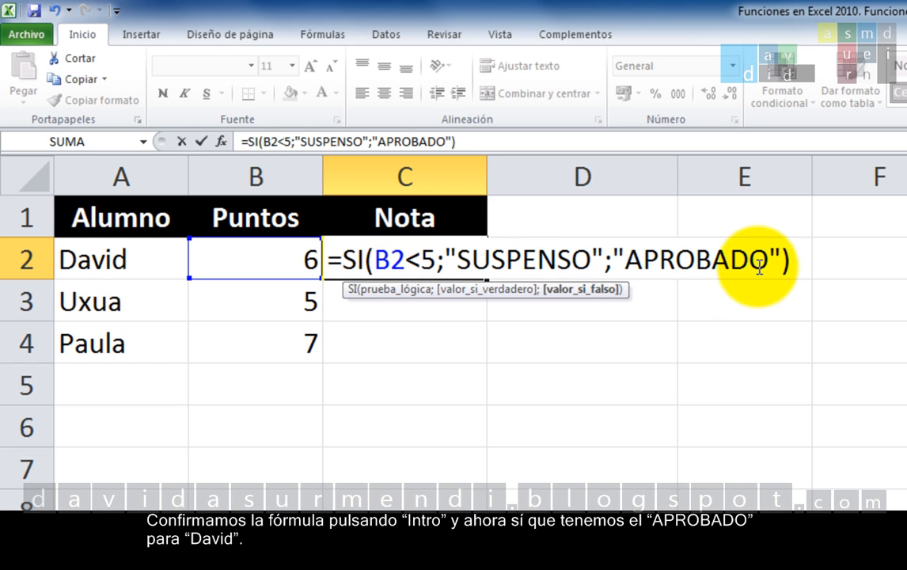
key("Return")
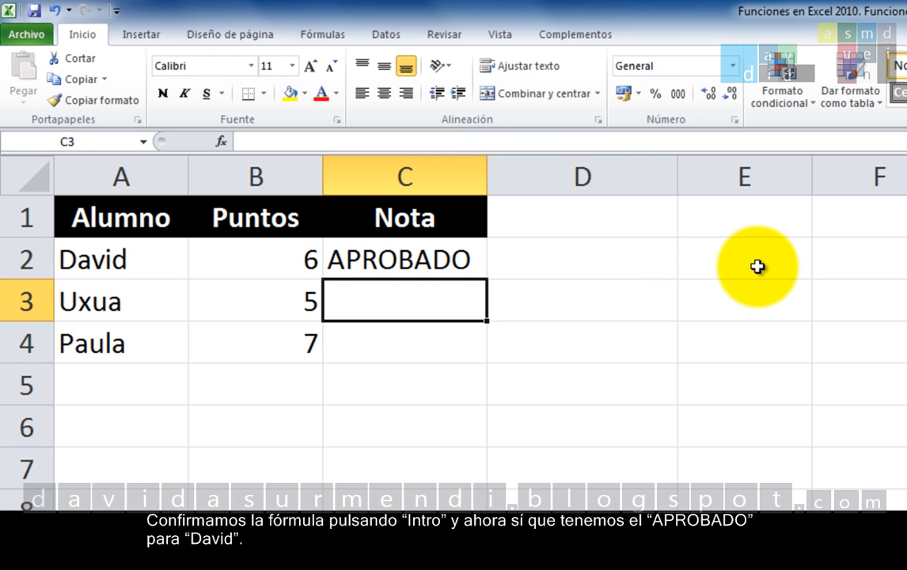
Step: Set the Puntos value in cell B2 to 3
left_click(313, 269)
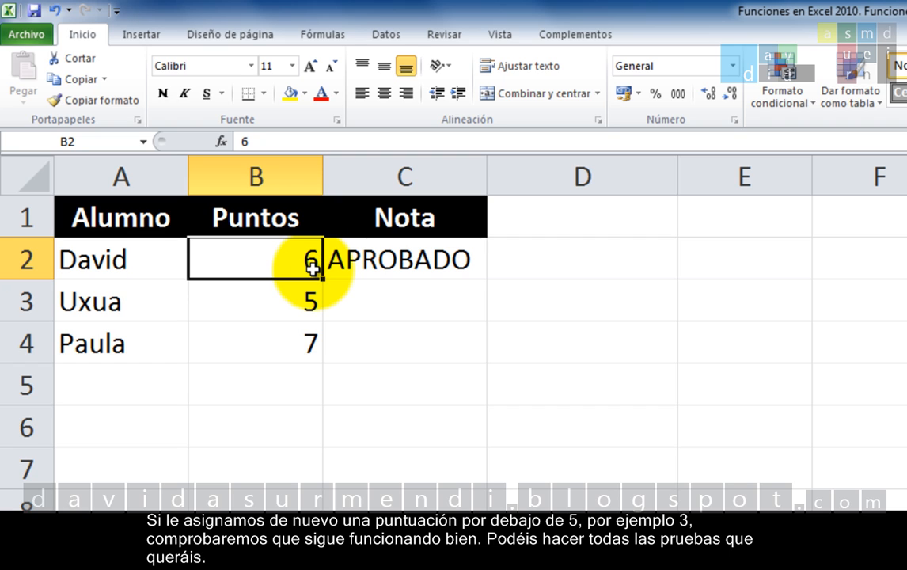
type("3")
key("Return")
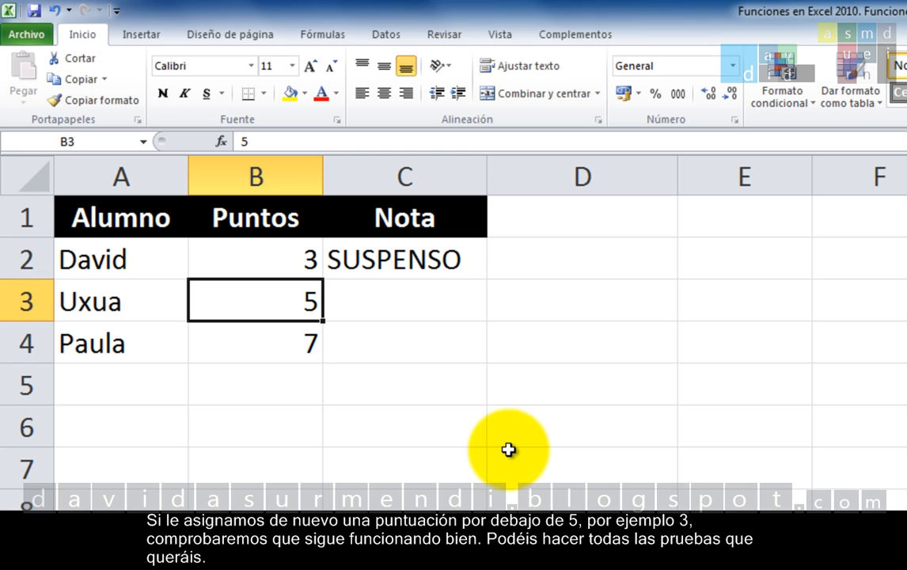
Step: Fill the C2 formula down through cell C4 for the remaining students
left_click(255, 255)
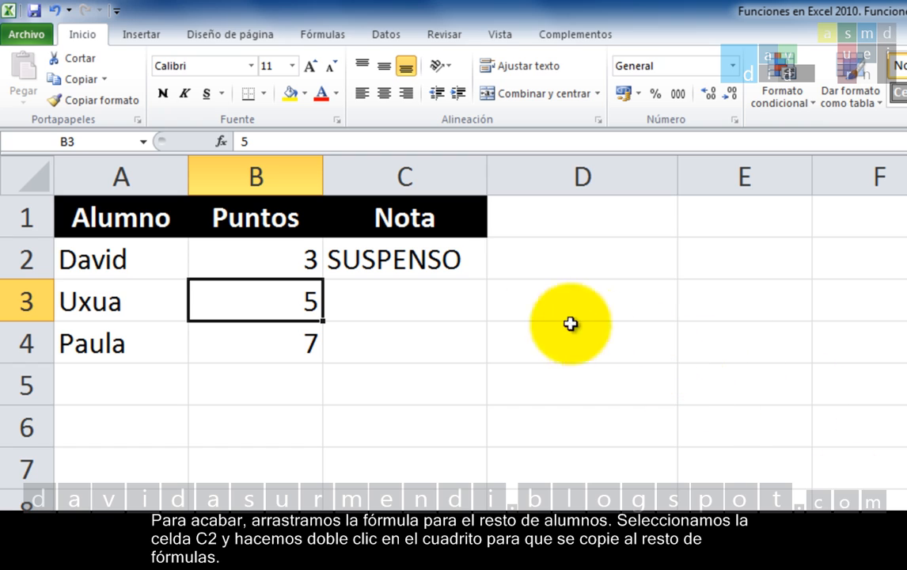
left_click(426, 259)
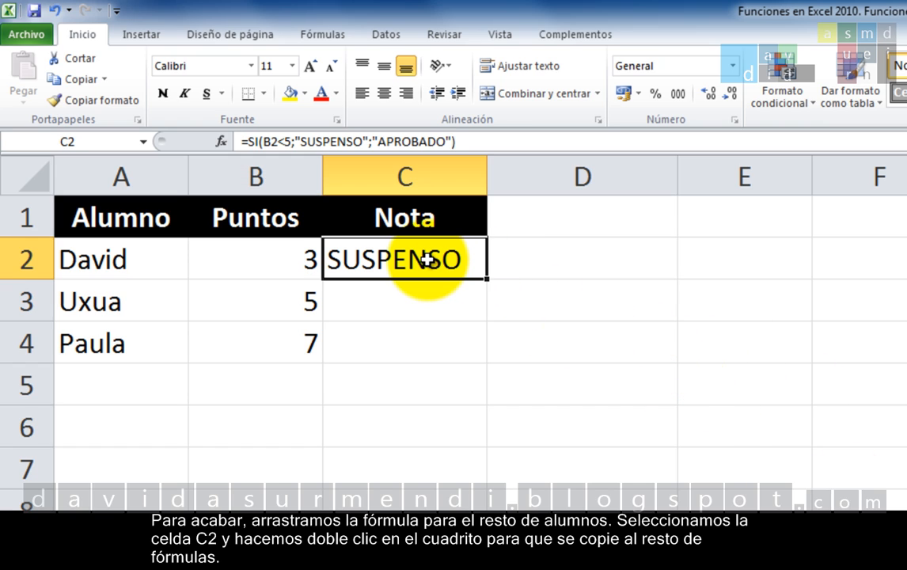
double_click(486, 279)
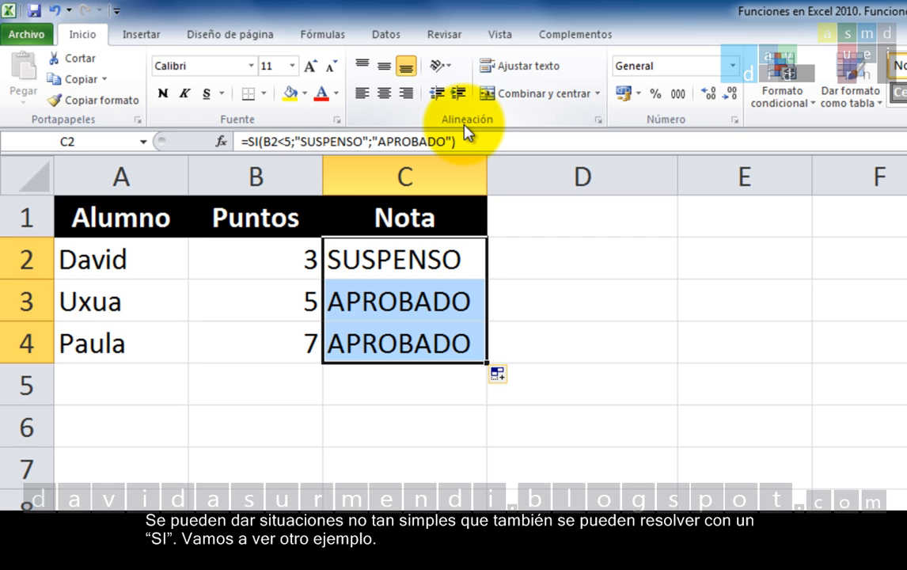
Step: Enter the heading "Notas" in cell D1 to begin a fourth column
left_click(521, 231)
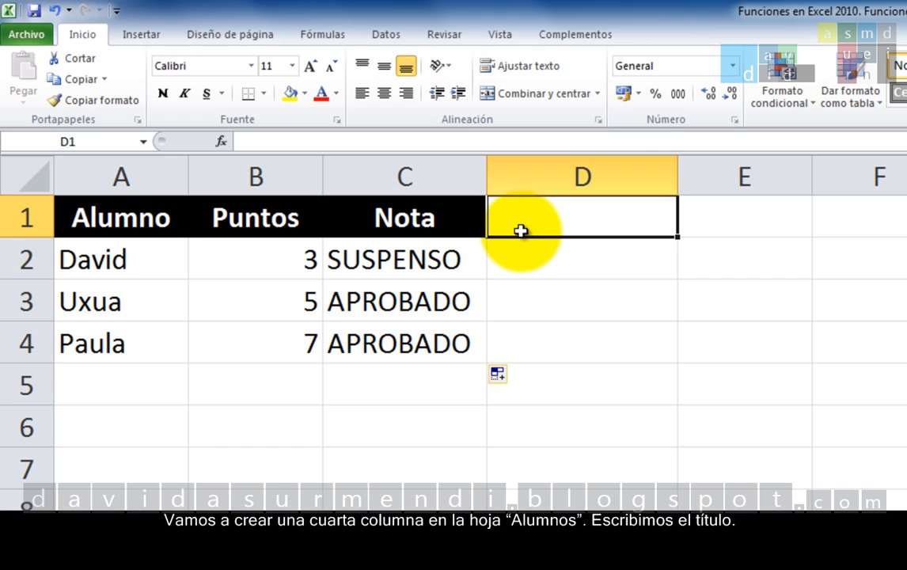
type("nOT")
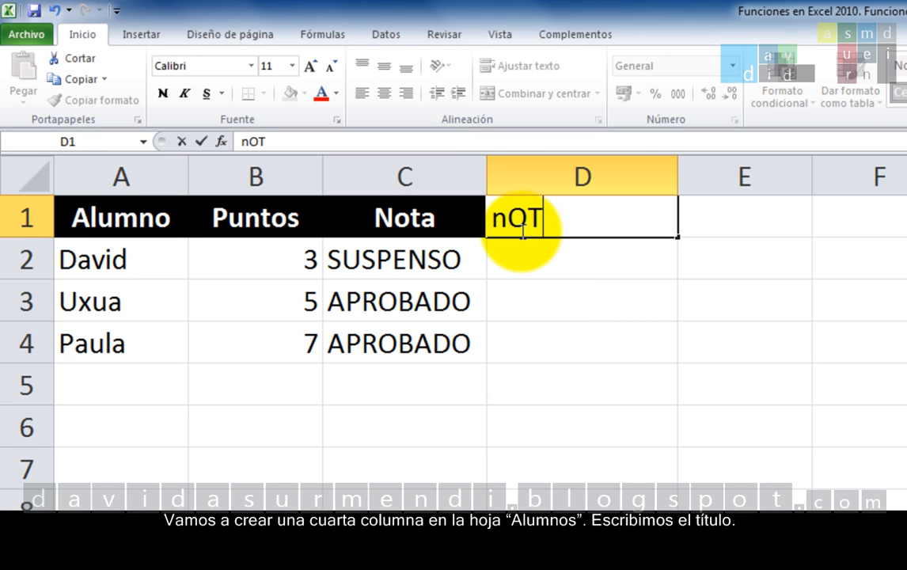
key("BackSpace")
key("BackSpace")
key("BackSpace")
type("Notas")
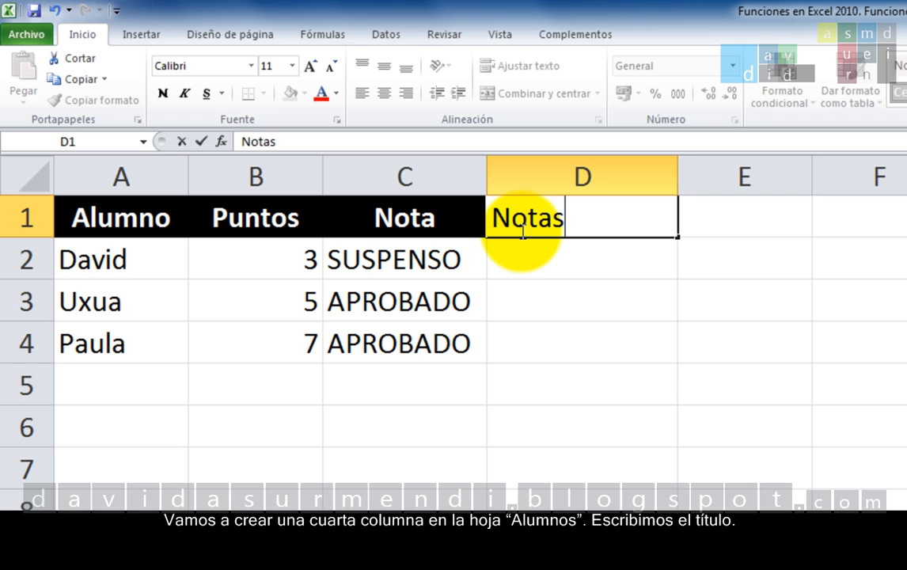
key("Return")
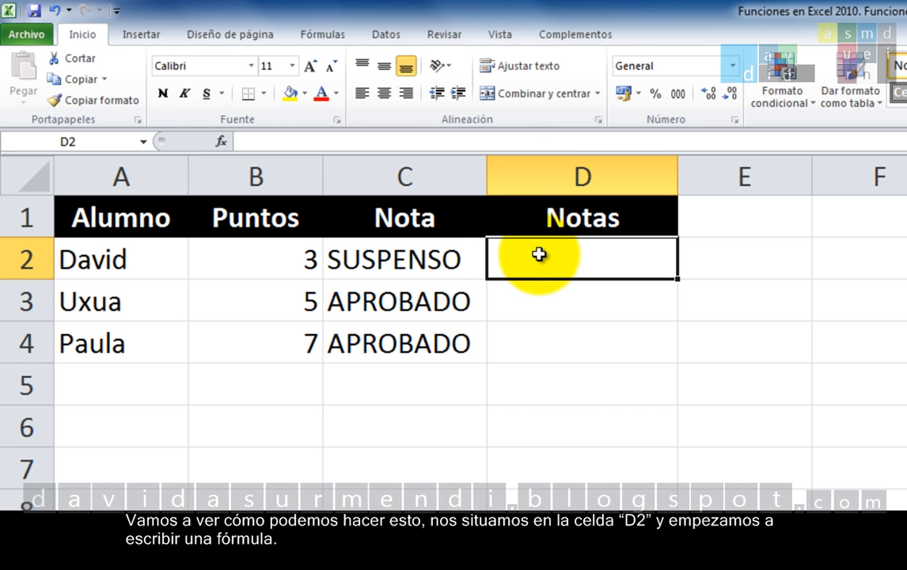
Step: Begin the formula in cell D2 with =SI(B2<5;"INSUFICIENTE"; leaving the value-if-false argument open
double_click(539, 260)
type("=")
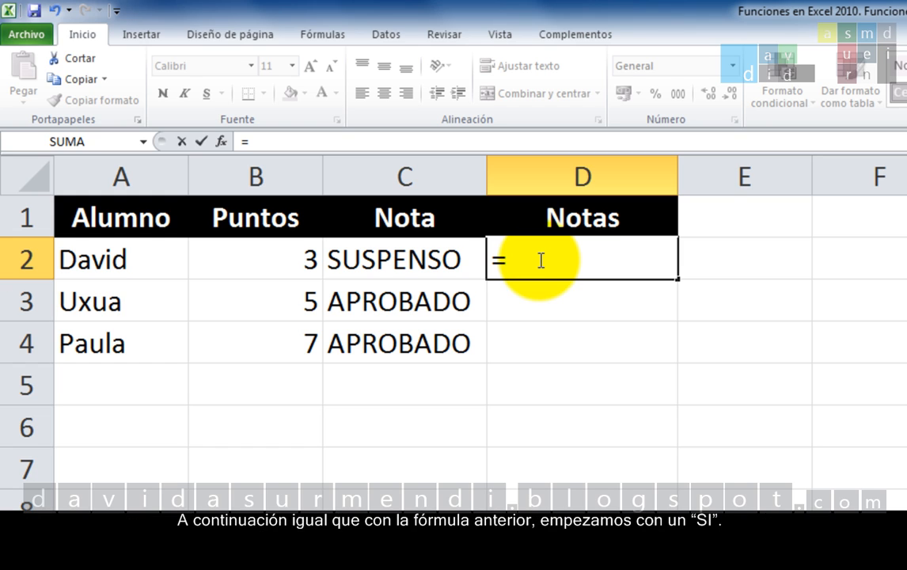
type("SI(")
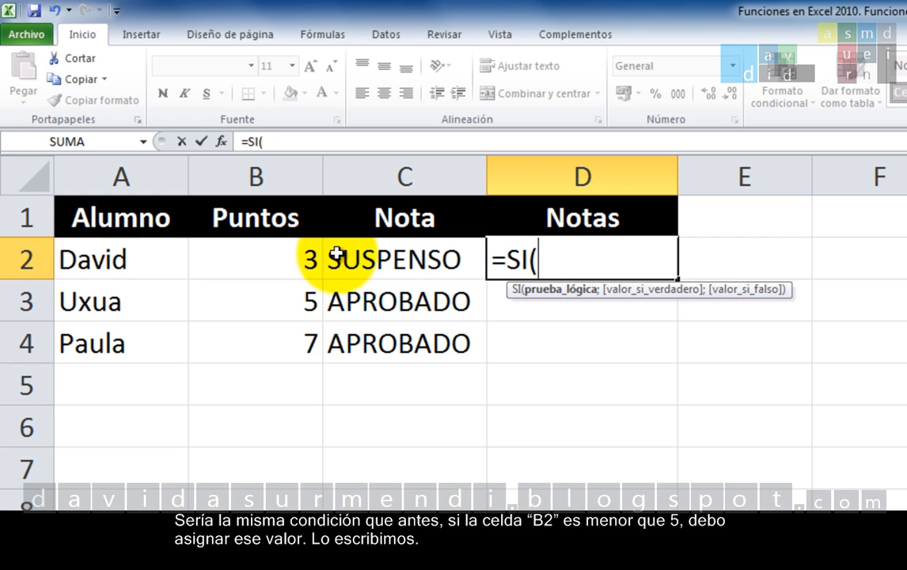
left_click(297, 258)
type("<")
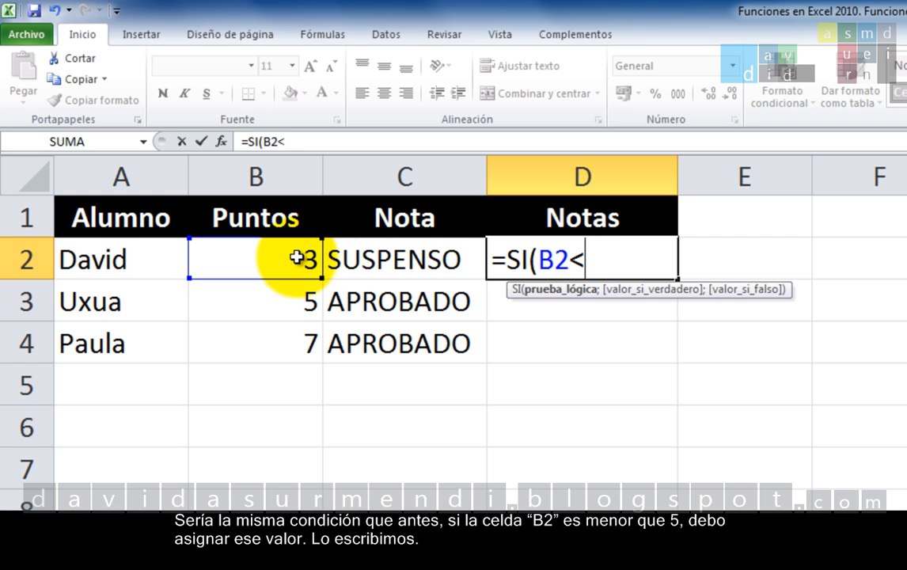
type("5;\"")
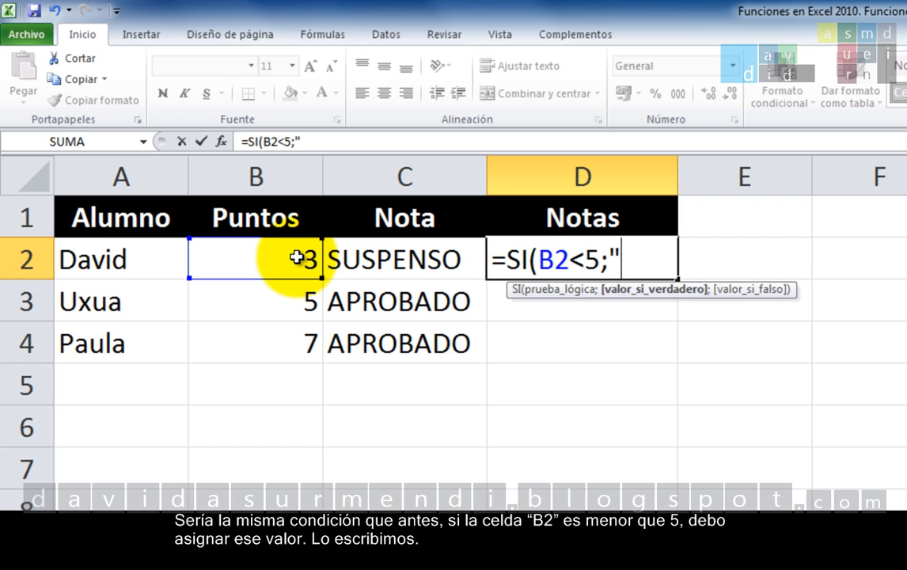
type("INSUFI")
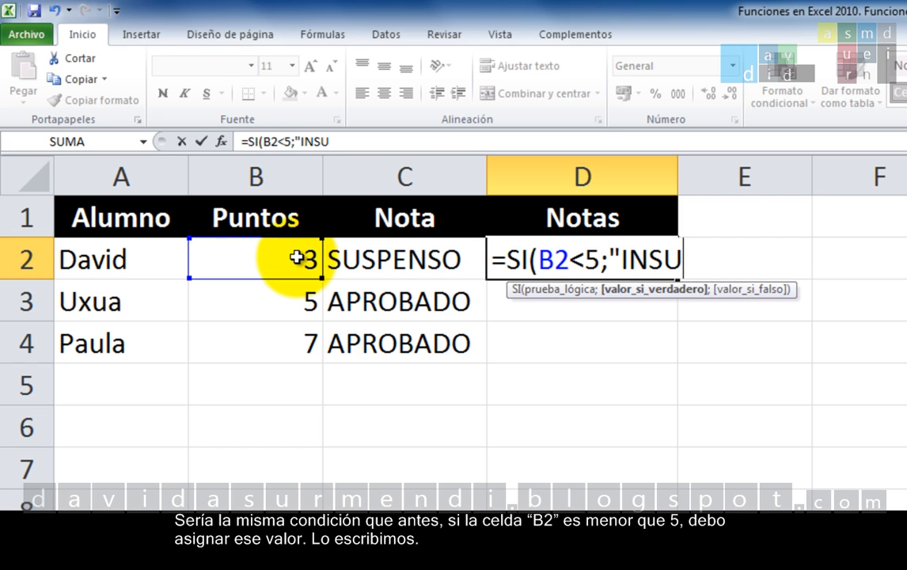
type("CIENTE\"")
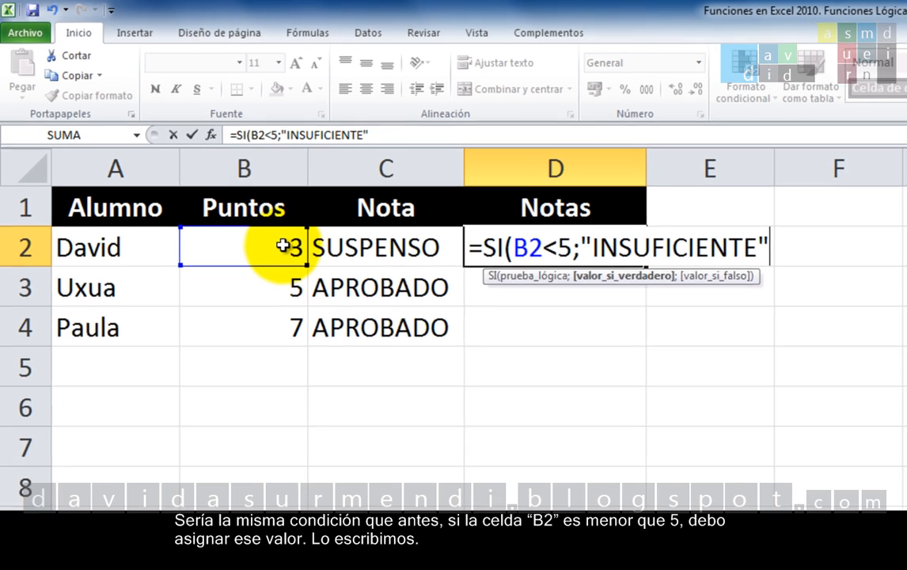
type(";")
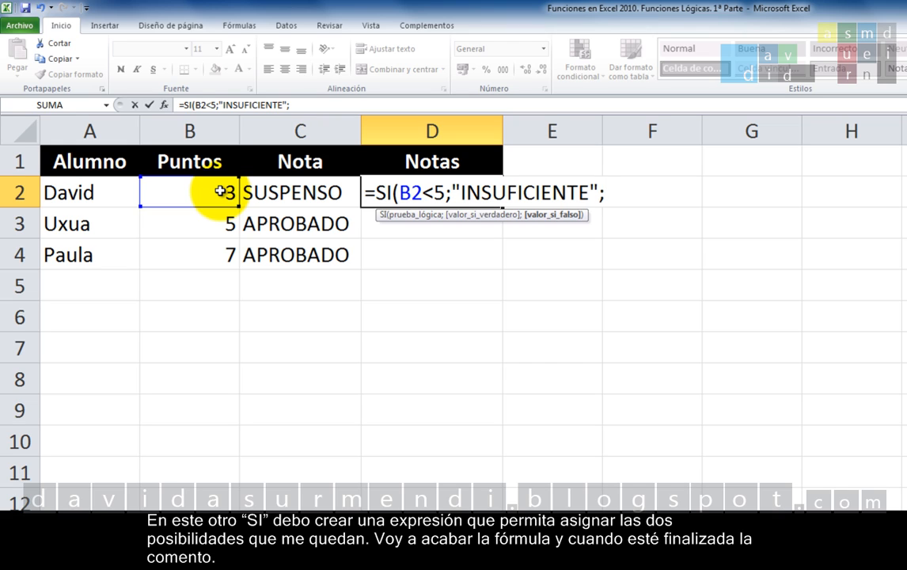
Step: Nest a second SI function as the value-if-false argument of the D2 formula, with the logical test B2>=6
type("SI")
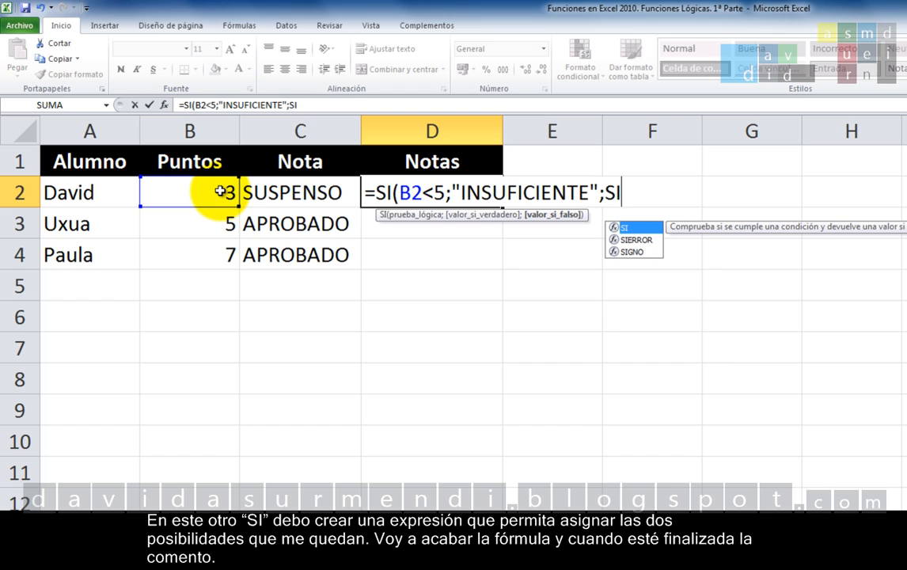
type("8")
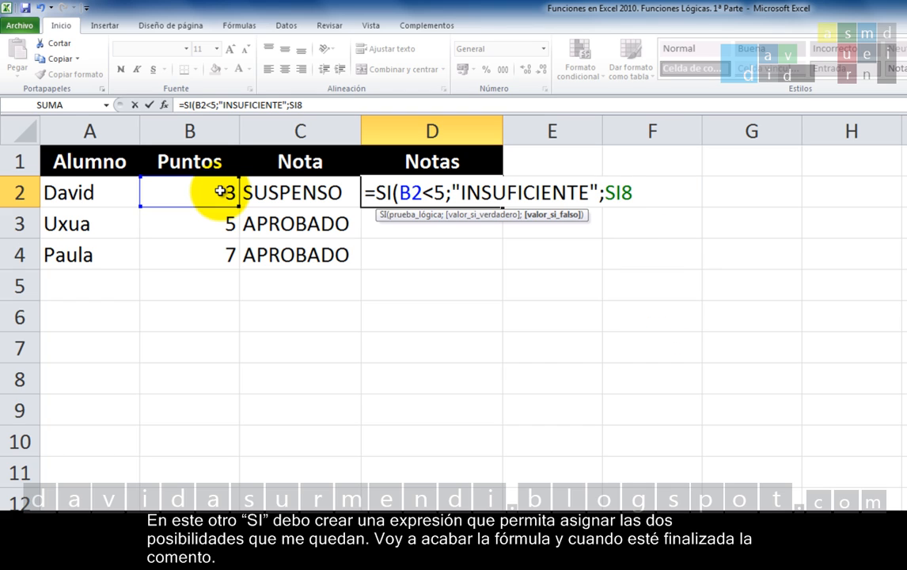
key("BackSpace")
type("(")
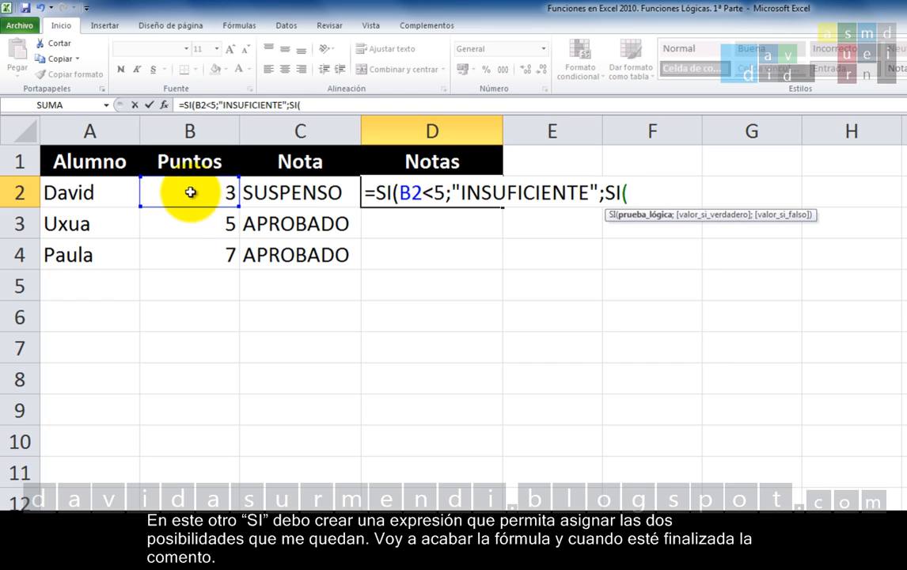
left_click(202, 197)
type(">=")
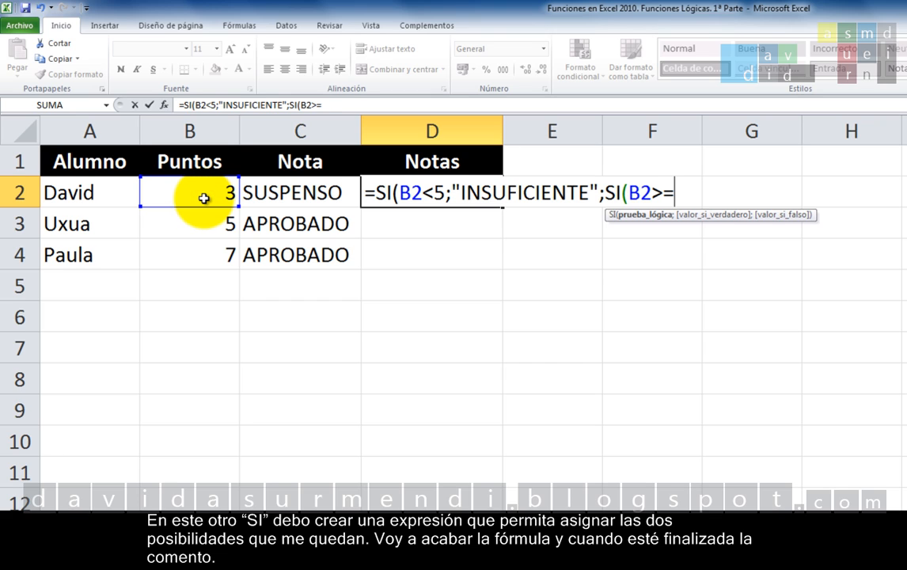
type("6;")
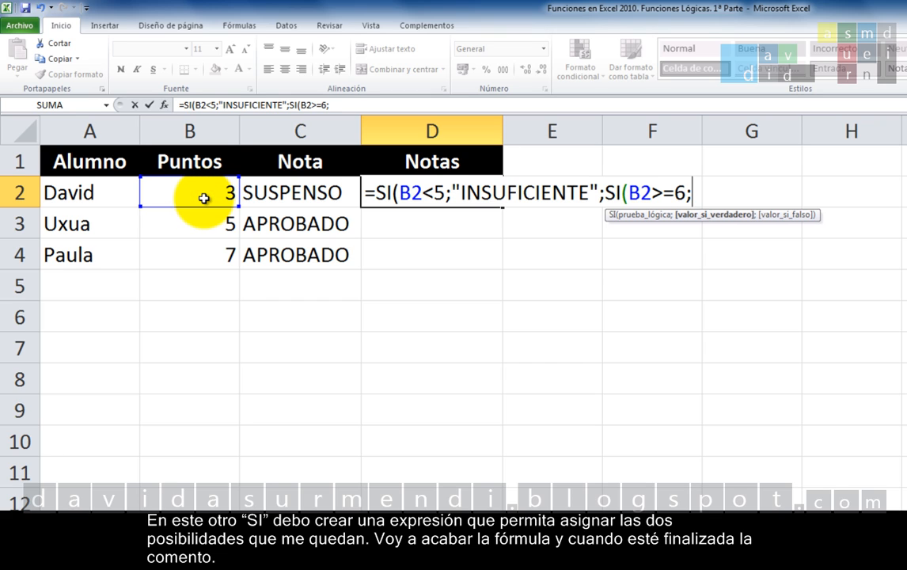
Step: Complete the nested SI with "BIEN" if true and "SUFICIENTE" if false, and fill the D2 formula down through cell D4
type("\"BIEN")
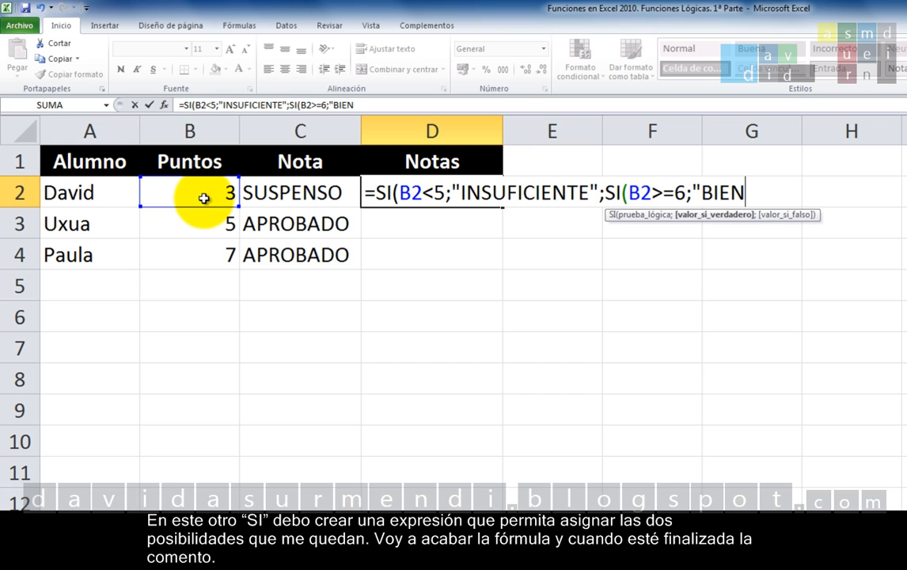
type("\";\"")
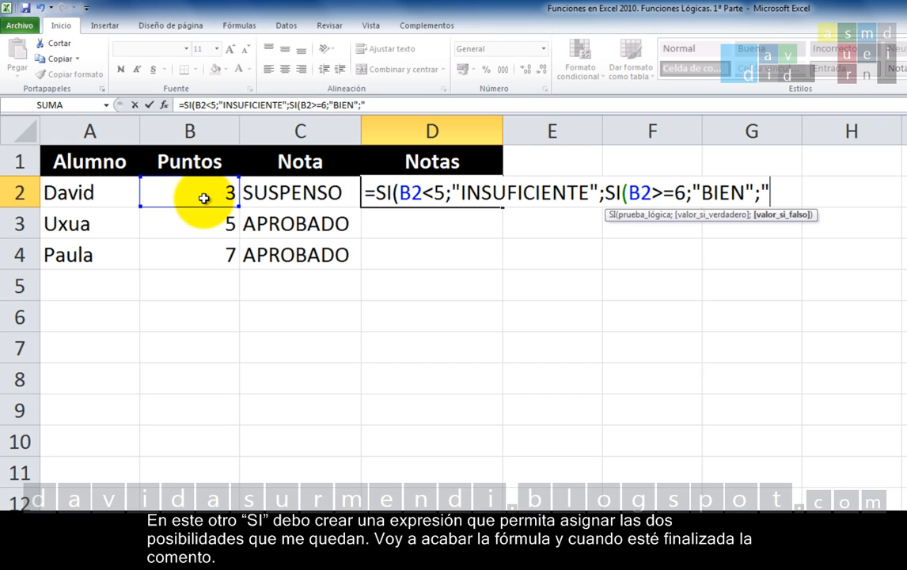
type("SUFICIEN")
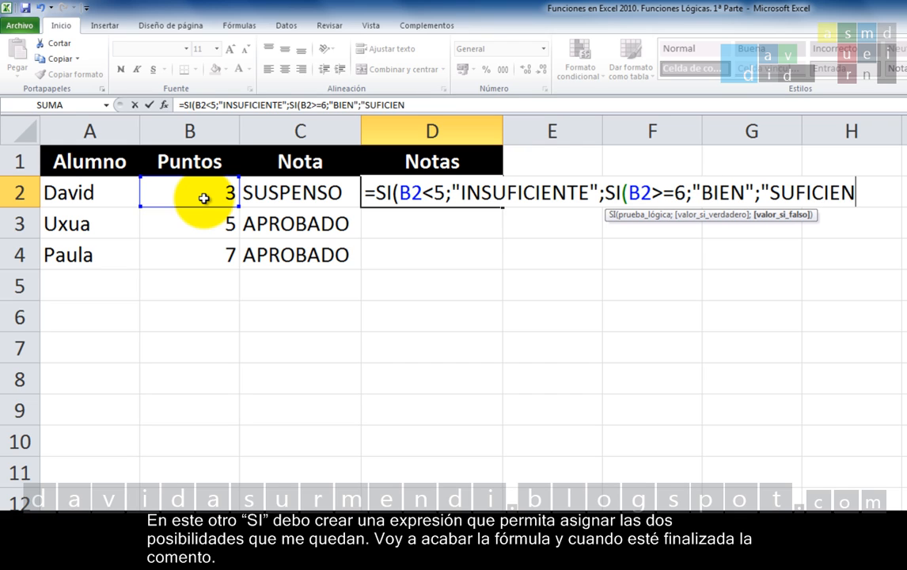
type("TE\")")
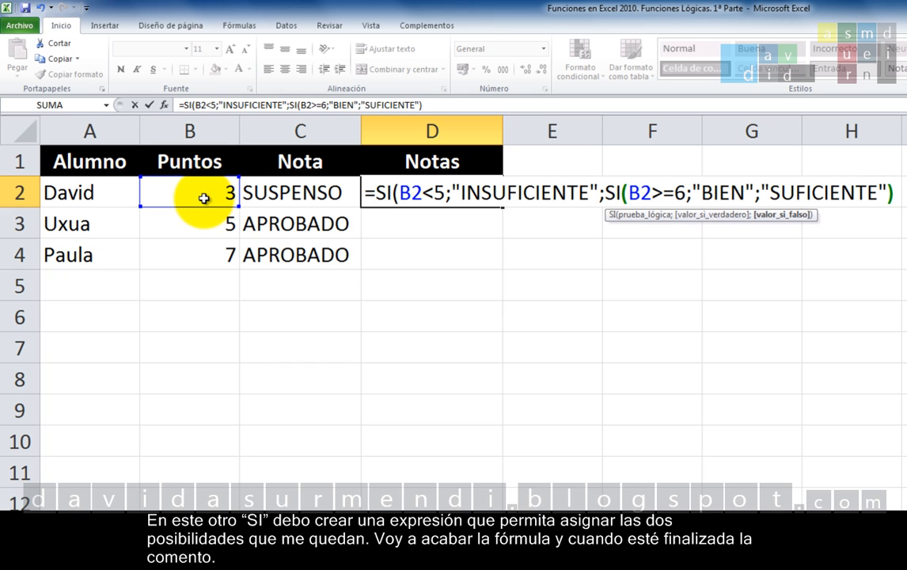
type(")")
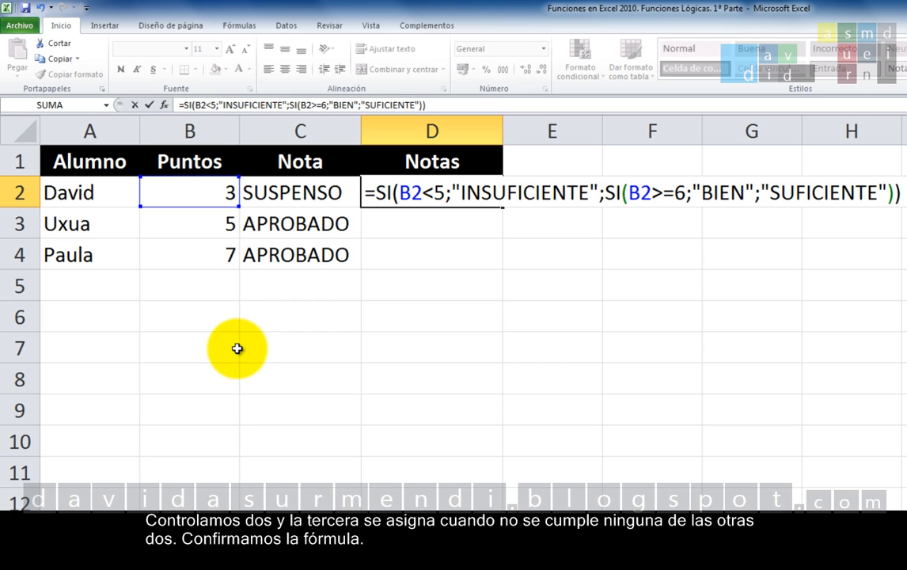
key("Return")
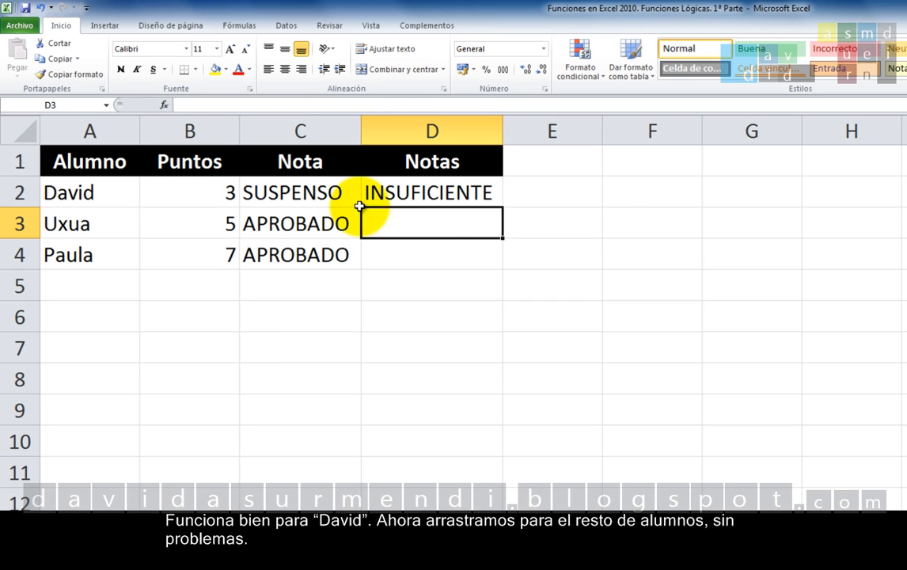
left_click(443, 193)
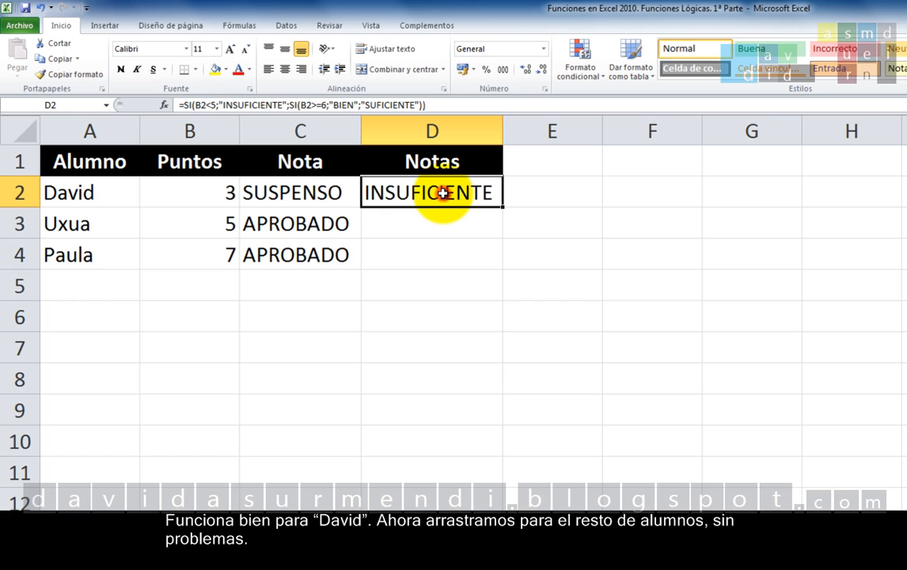
double_click(504, 206)
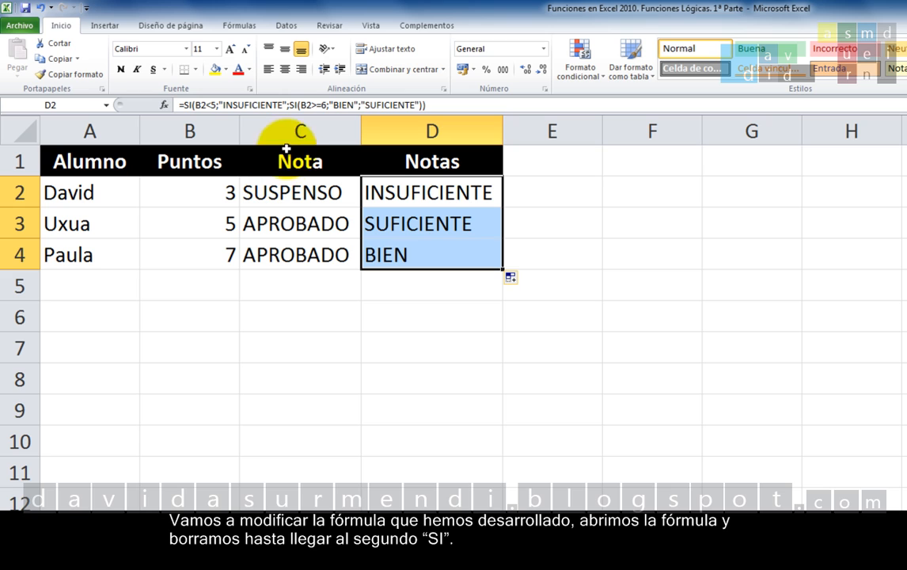
Step: Delete the nested SI's arguments and closing parentheses from the D2 formula, leaving =SI(B2<5;"INSUFICIENTE";SI(
double_click(470, 196)
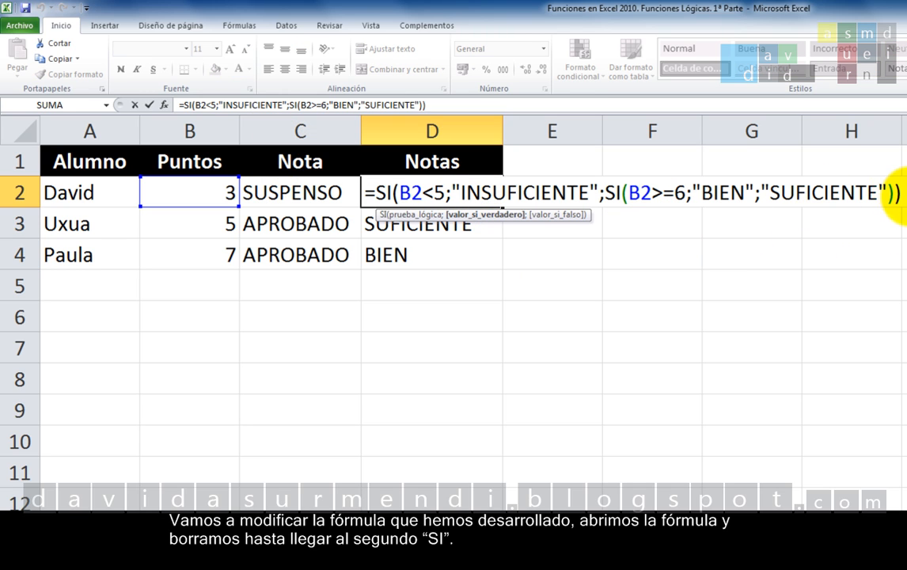
left_click(901, 193)
key("BackSpace")
key("BackSpace")
key("BackSpace")
key("BackSpace")
key("BackSpace")
key("BackSpace")
key("BackSpace")
key("BackSpace")
key("BackSpace")
key("BackSpace")
key("BackSpace")
key("BackSpace")
key("BackSpace")
key("BackSpace")
key("BackSpace")
key("BackSpace")
key("BackSpace")
key("BackSpace")
key("BackSpace")
key("BackSpace")
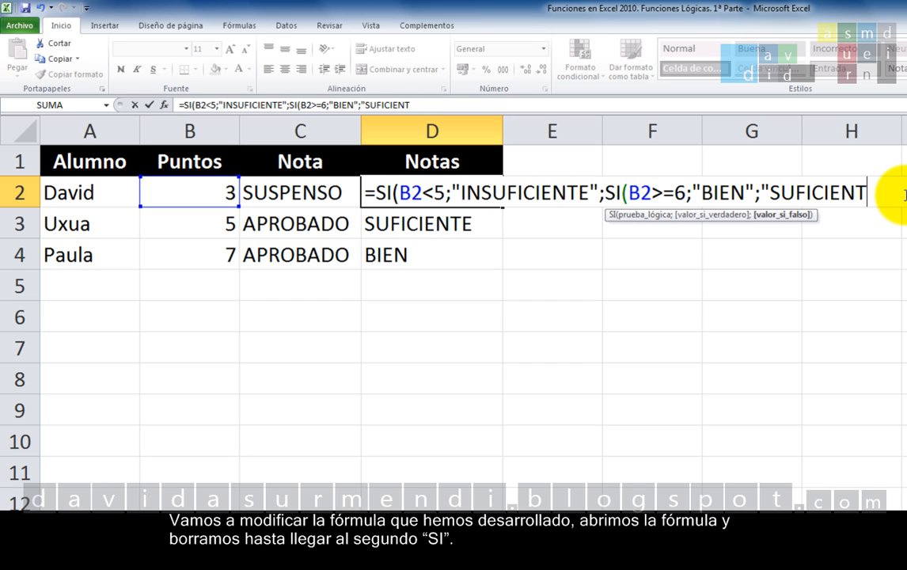
key("BackSpace")
key("BackSpace")
key("BackSpace")
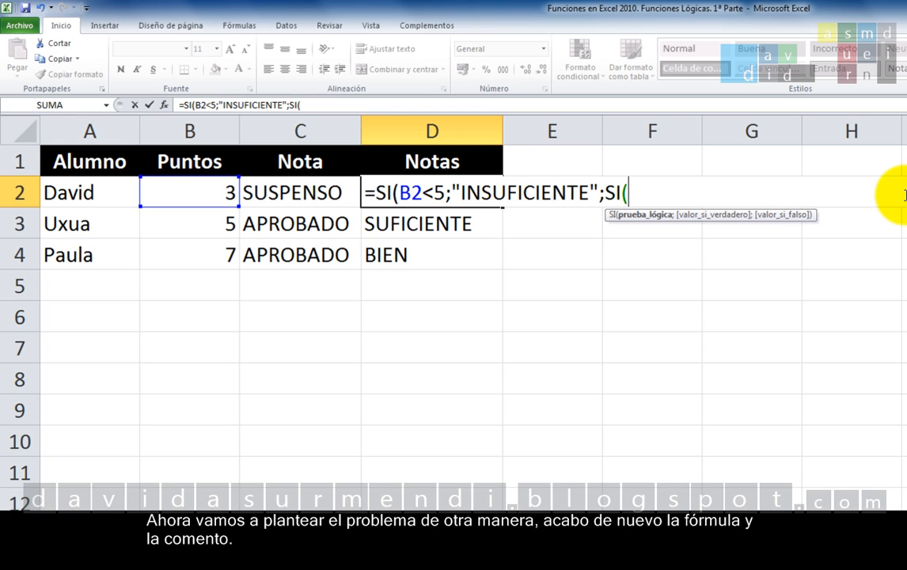
Step: Enter B2<6 as the nested SI's logical test in D2 and "SUFICIENTE" as its value if true
left_click(220, 192)
type("<")
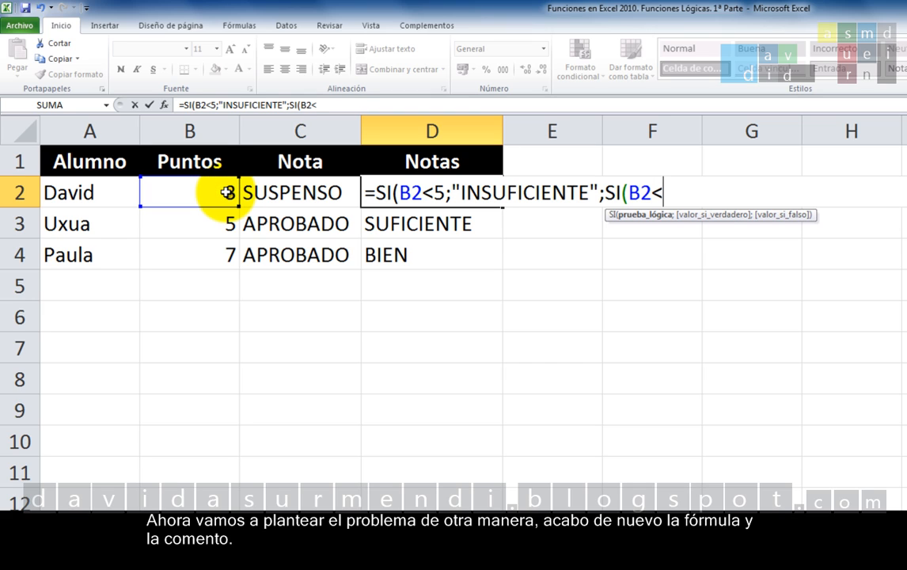
type("6")
type(";\"")
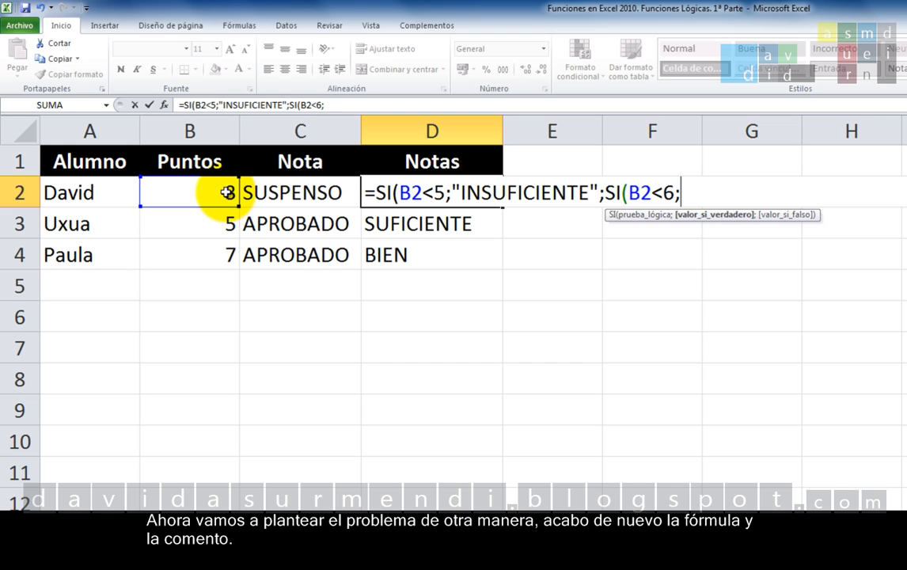
type("su")
key("BackSpace")
key("BackSpace")
type("SUFICIENTE")
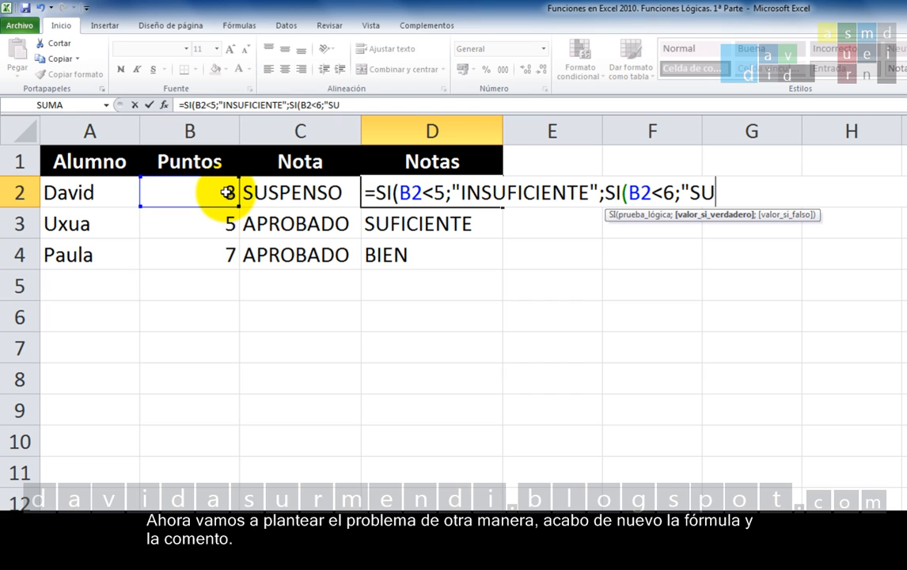
type("\"")
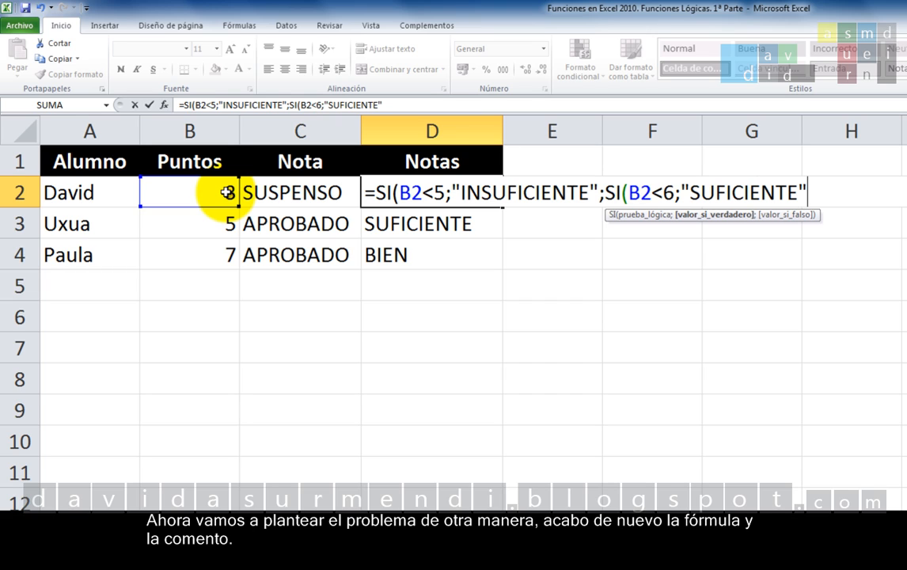
Step: Add "BIEN" as the nested value if false, completing D2 as =SI(B2<5;"INSUFICIENTE";SI(B2<6;"SUFICIENTE";"BIEN"))
type(";\"")
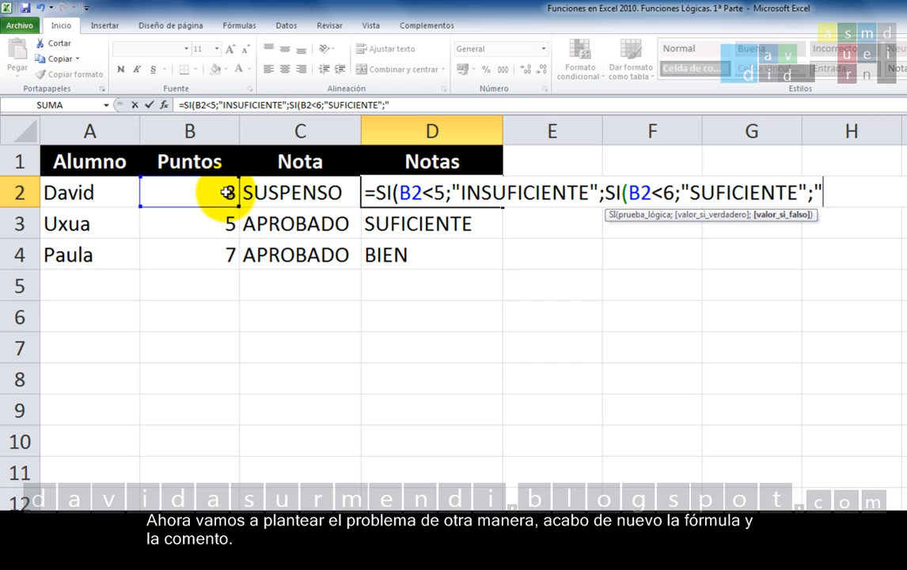
type("BIEN")
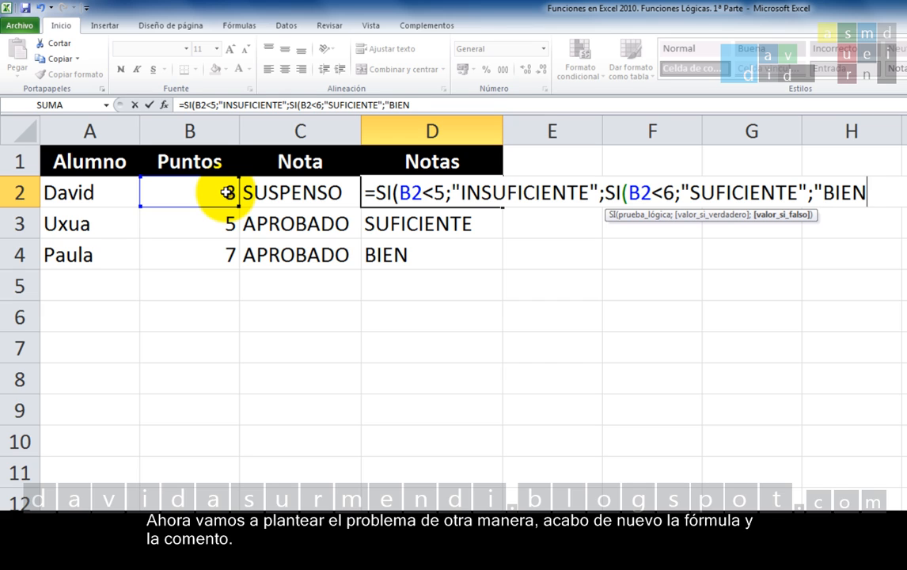
type("\"))")
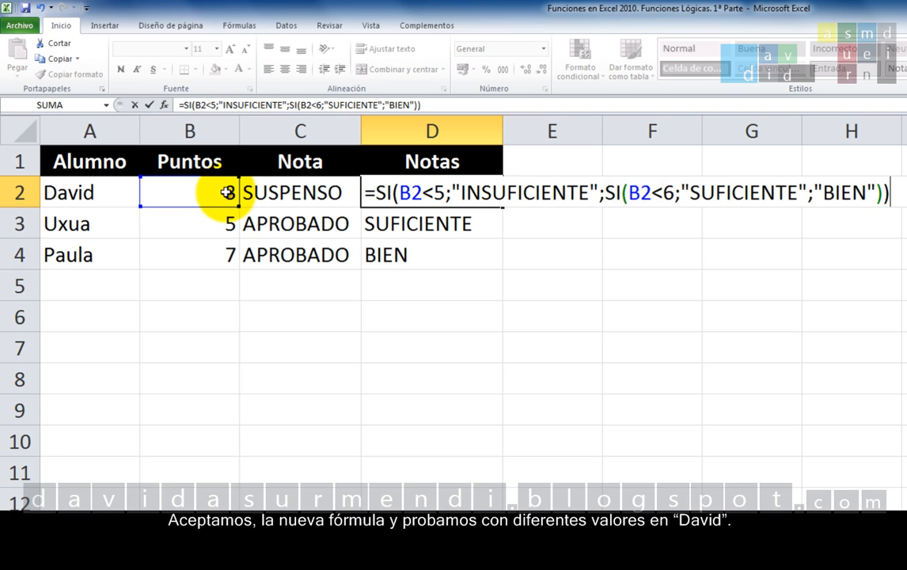
key("Return")
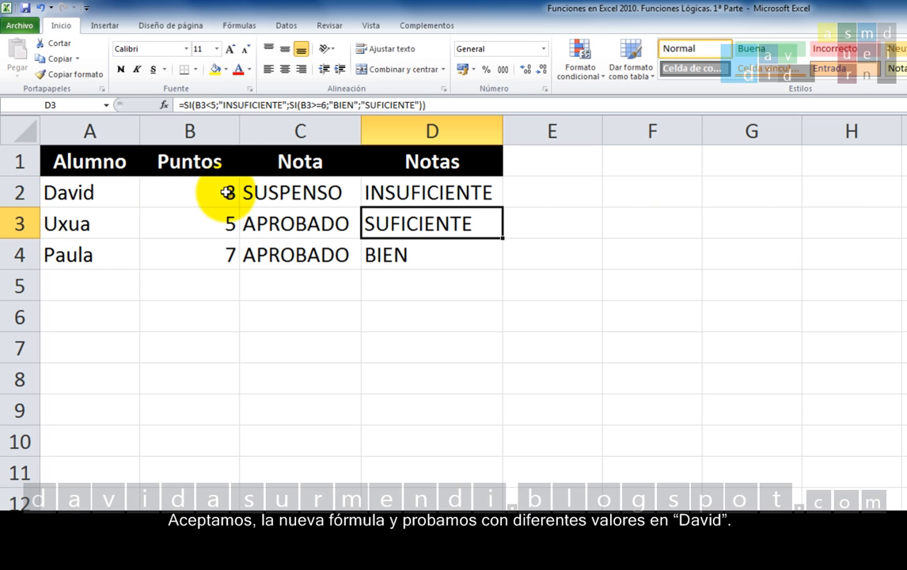
Step: Test the new D2 formula by entering the Puntos values 5 and 8, one after the other, in cell B2
left_click(217, 198)
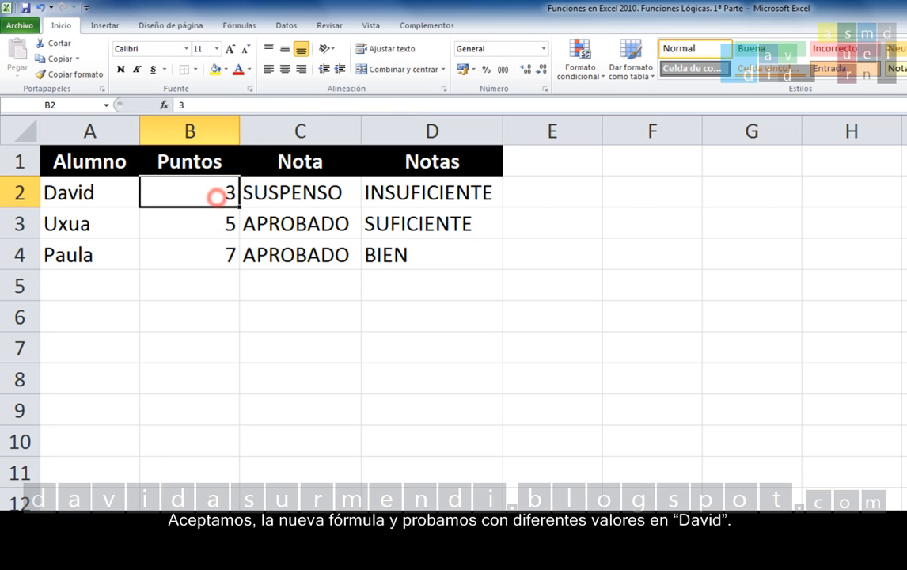
type("5")
key("Return")
key("Up")
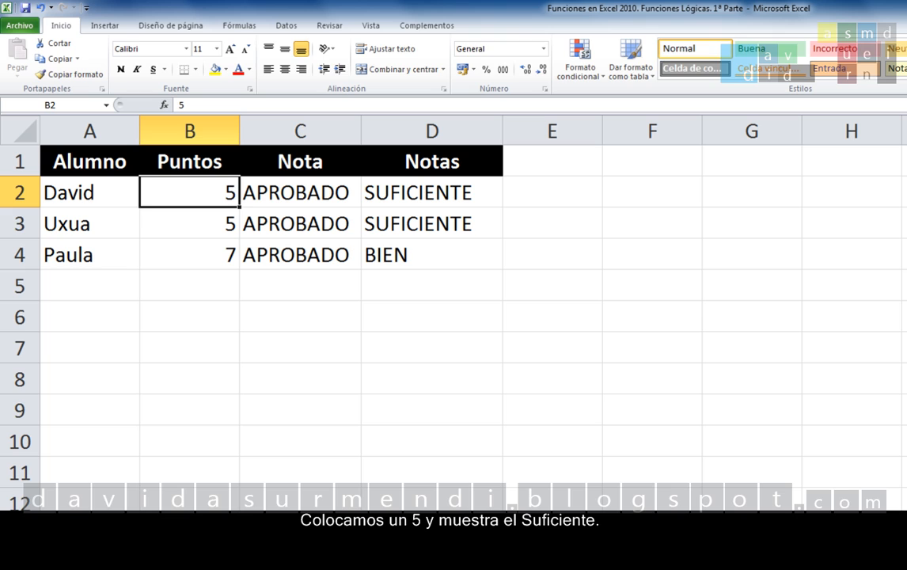
type("8")
key("Return")
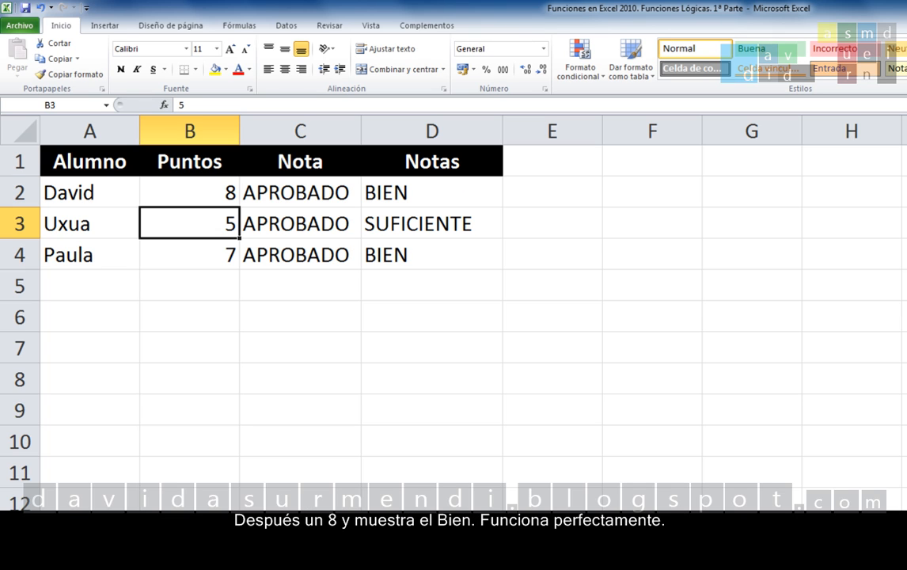
Step: Set the first student's Puntos value in cell B2 back to 3
left_click(217, 199)
type("3")
key("Return")
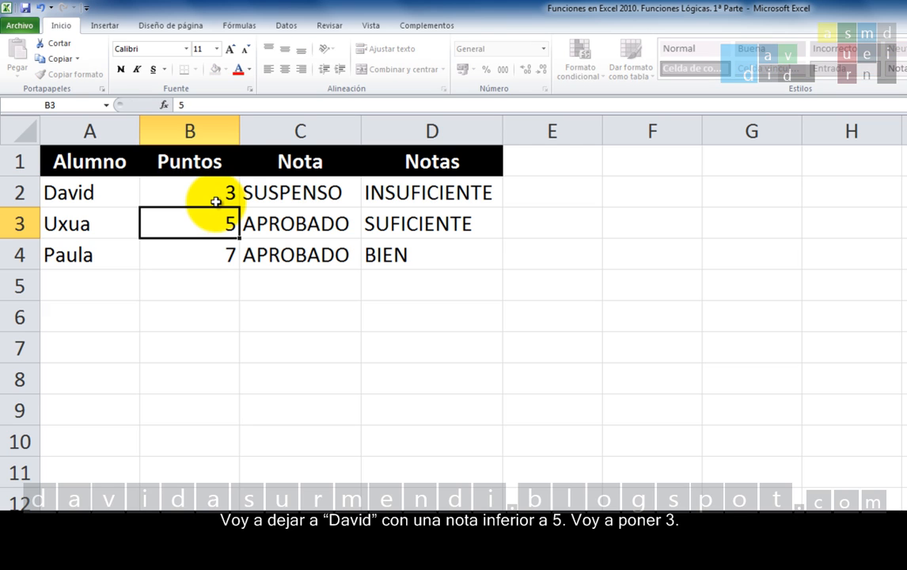
Step: Remove the nested value if false "BIEN" and both closing parentheses from the formula in D2
double_click(480, 196)
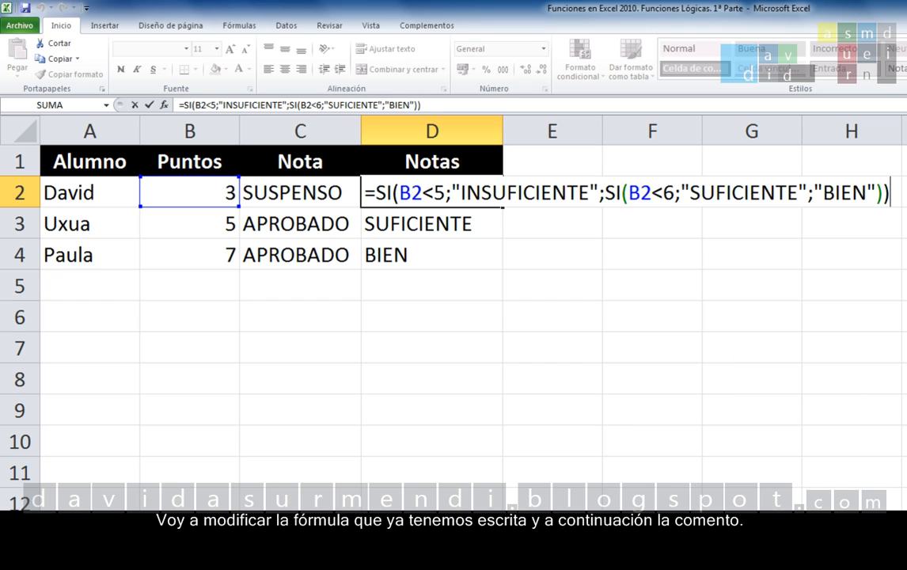
key("BackSpace")
key("BackSpace")
key("BackSpace")
key("BackSpace")
key("BackSpace")
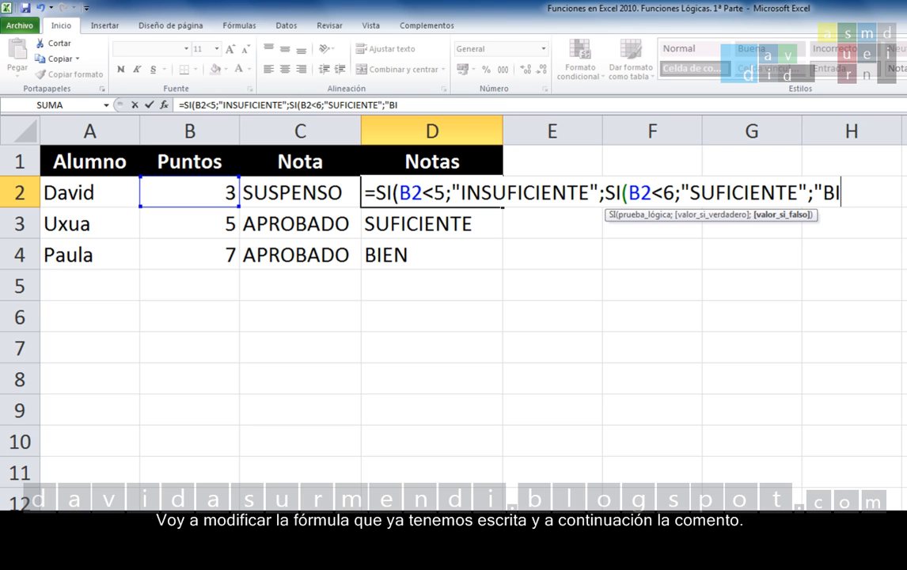
key("BackSpace")
key("BackSpace")
key("BackSpace")
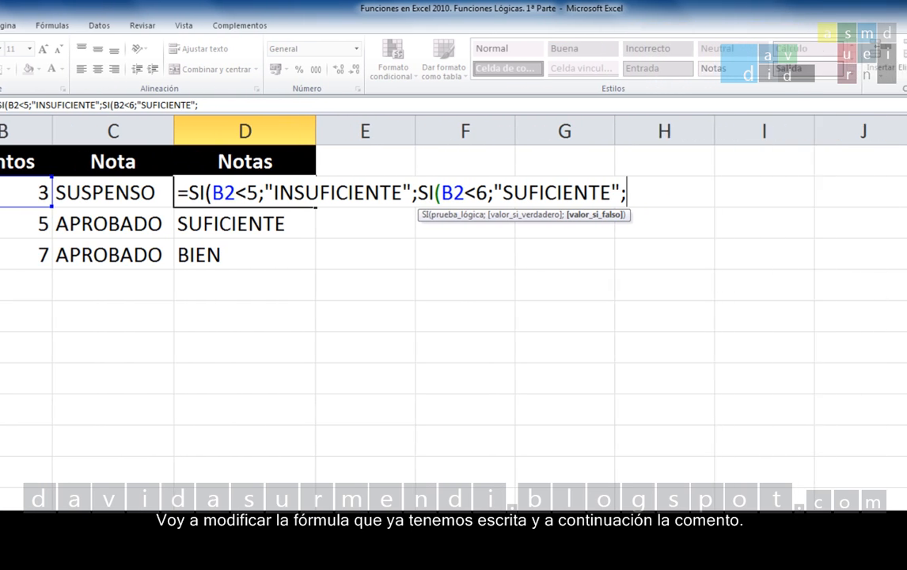
Step: Nest a third SI in the D2 formula with B2<7 as its logical test and "BIEN" as its value if true
type("SI(")
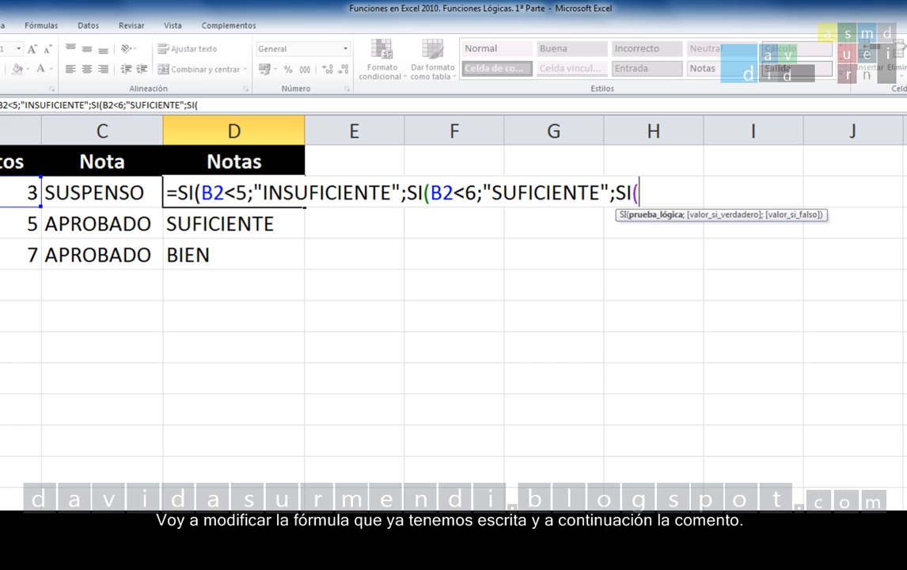
left_click(4, 195)
type("<7;\"")
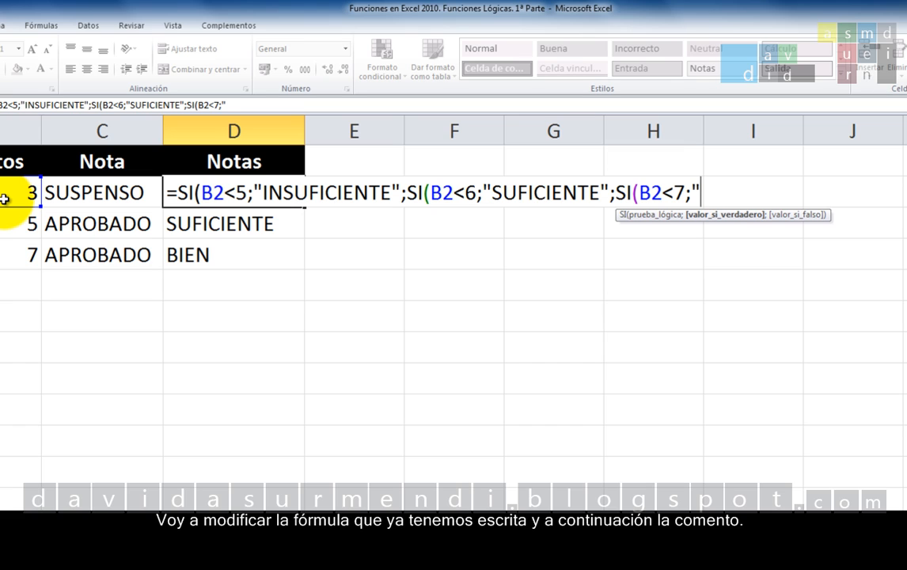
type("BIEN\"")
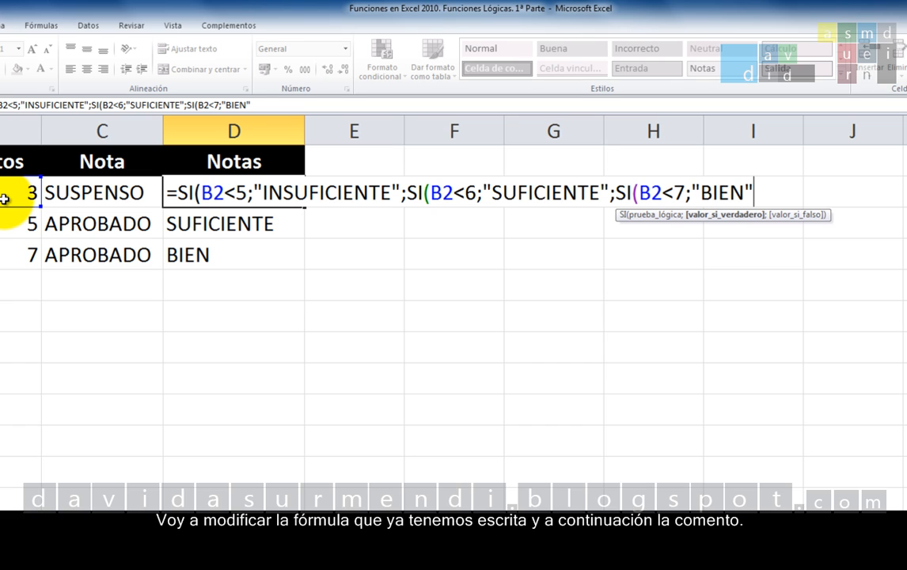
Step: Nest a fourth SI as the value if false in D2, with B2<9 as its logical test
type(";SI")
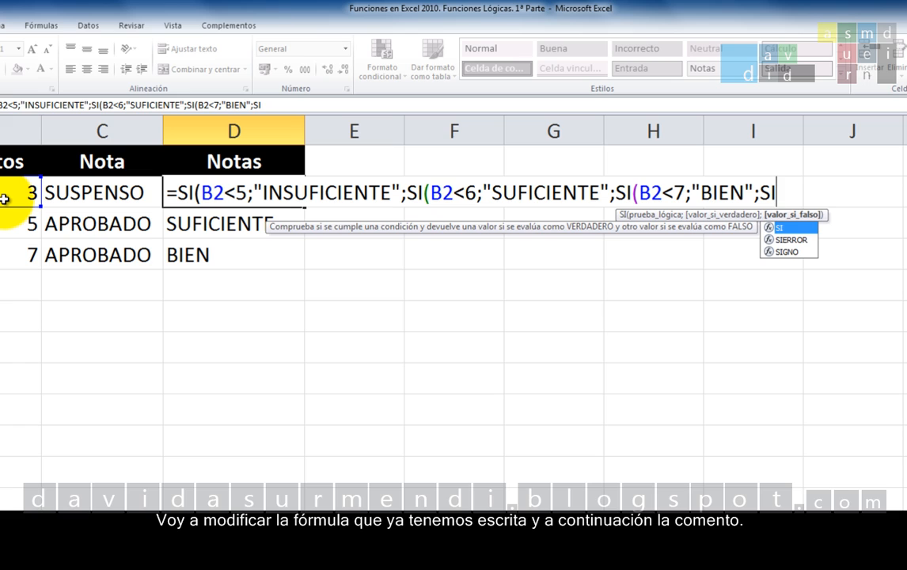
type("(")
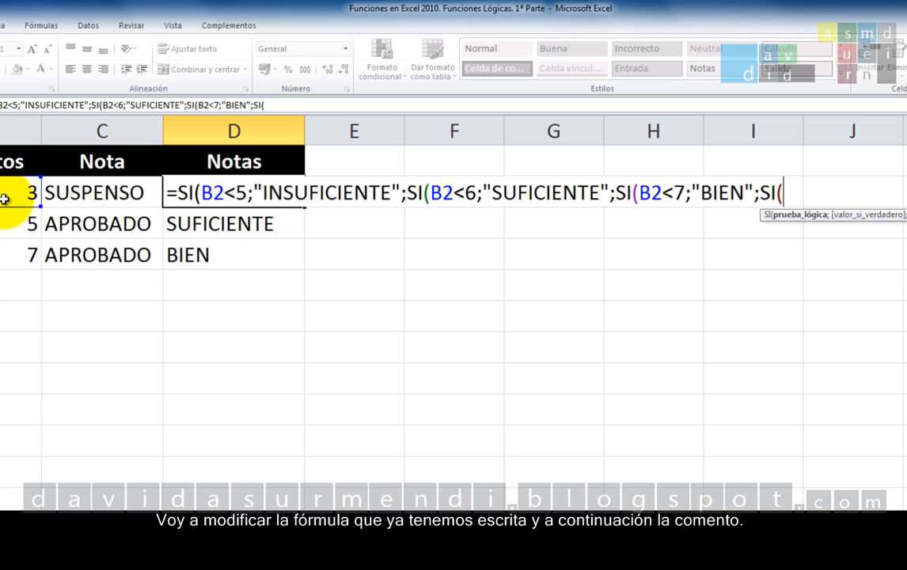
left_click(4, 200)
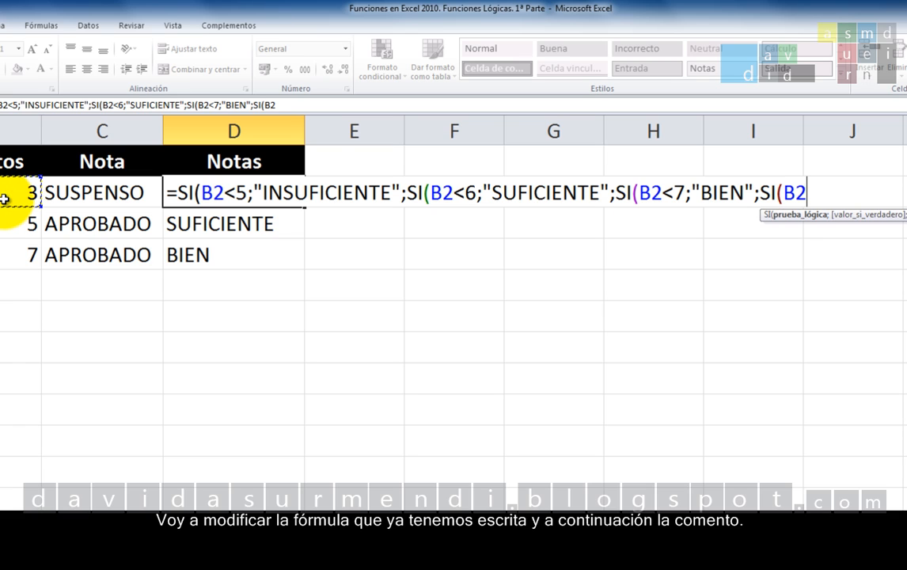
type("<0")
key("BackSpace")
type("9")
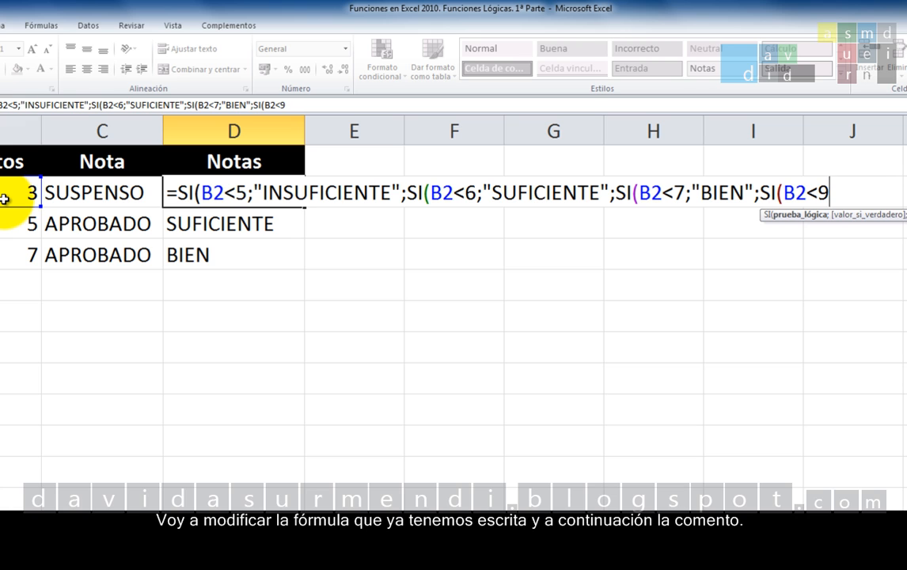
Step: Enter "NOTABLE" as the value if true of the fourth SI in D2, with semicolons separating the arguments
type(":\"")
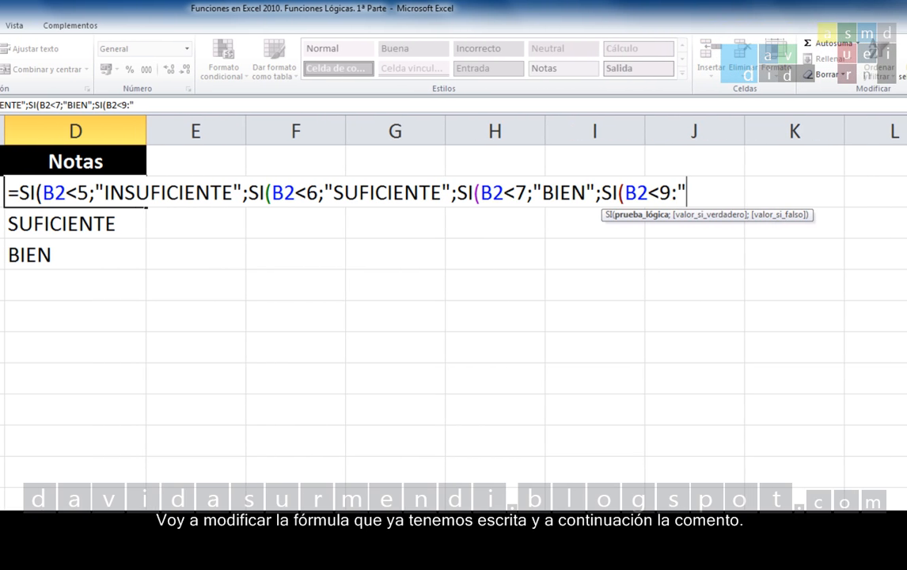
key("BackSpace")
key("BackSpace")
type(":")
key("BackSpace")
type(";\"")
type("NOTALBE")
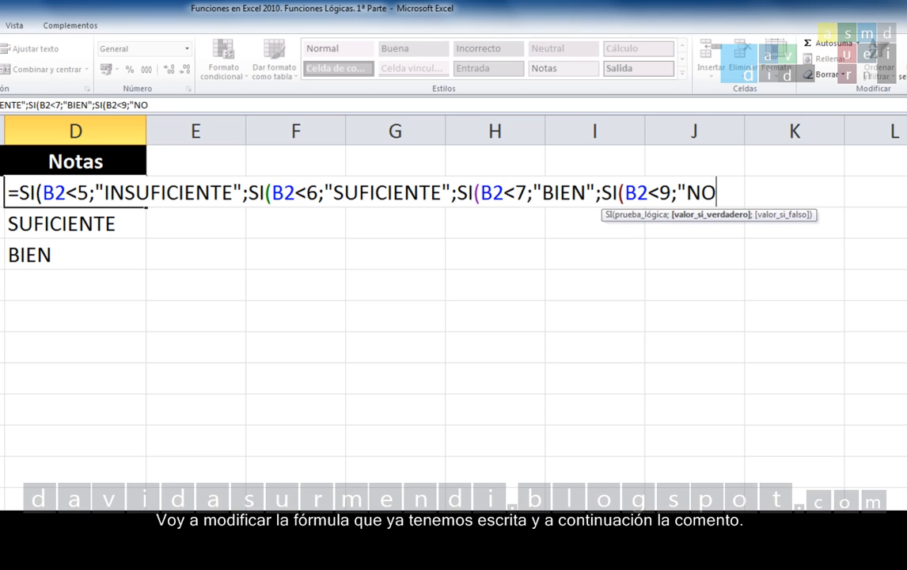
key("BackSpace")
key("BackSpace")
key("BackSpace")
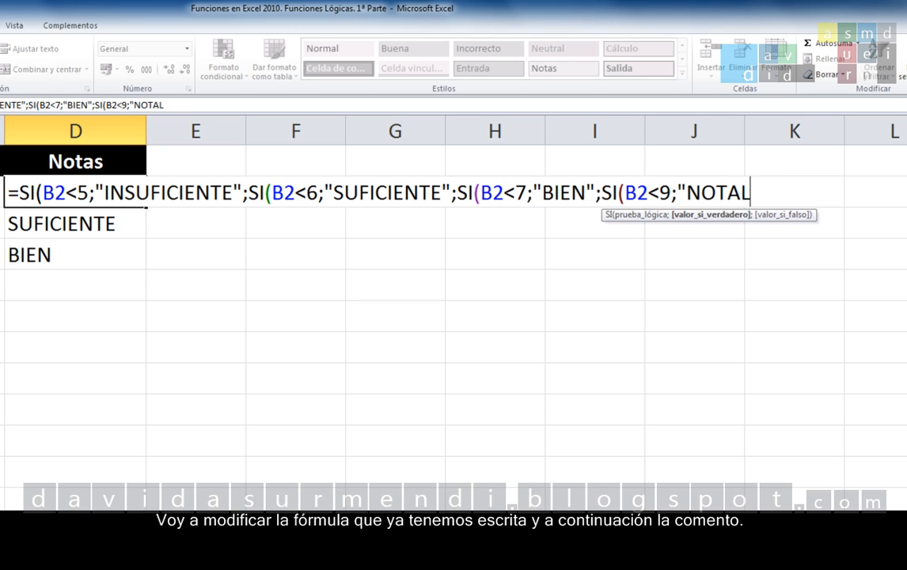
type("BLE\";")
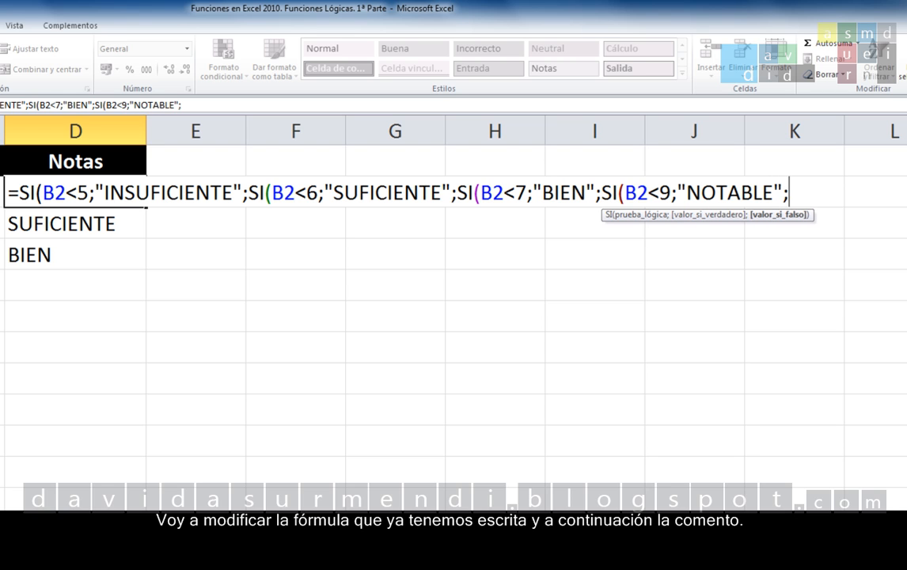
Step: Add "SOBRESALIENTE" as the final value if false, close all four SI functions and accept the D2 formula
type("\"SOBRESA")
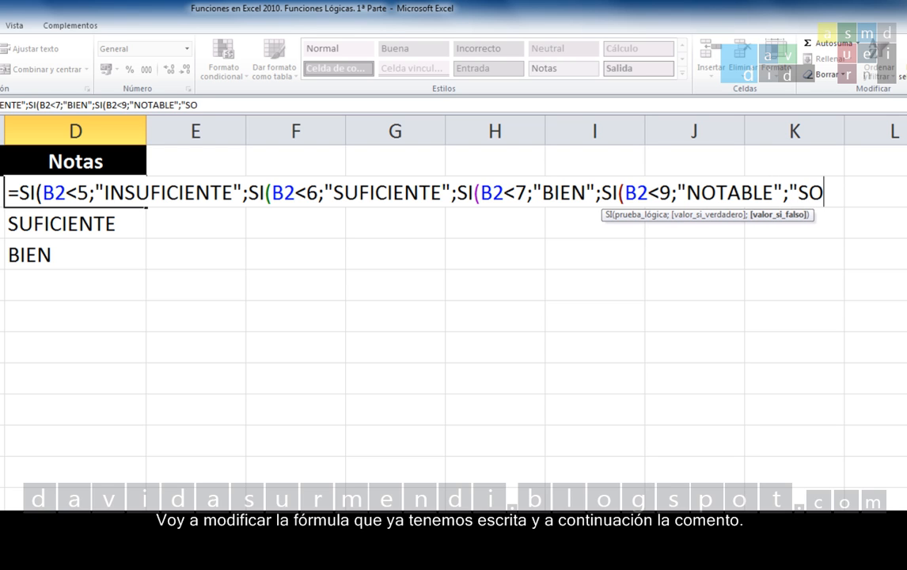
type("LIENT")
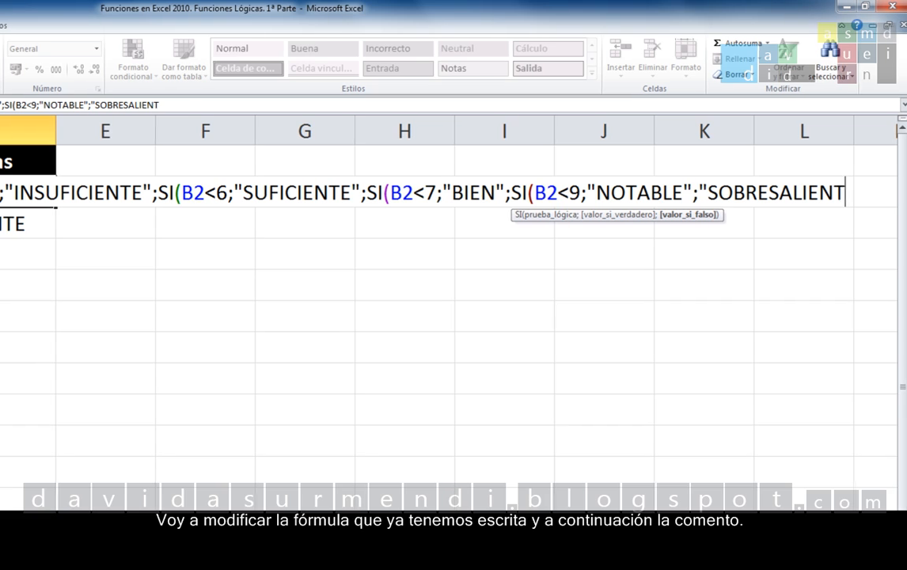
type("E\"))")
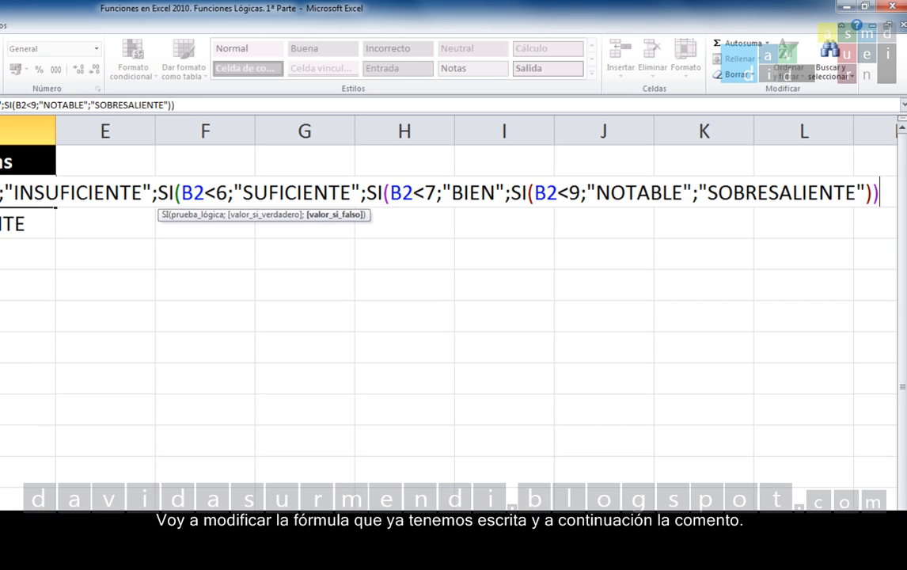
type("))")
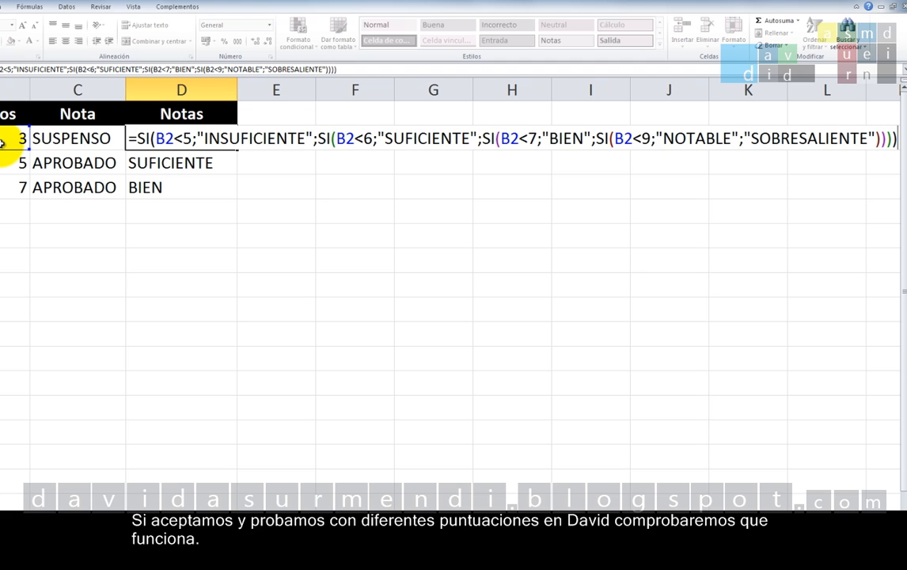
key("Return")
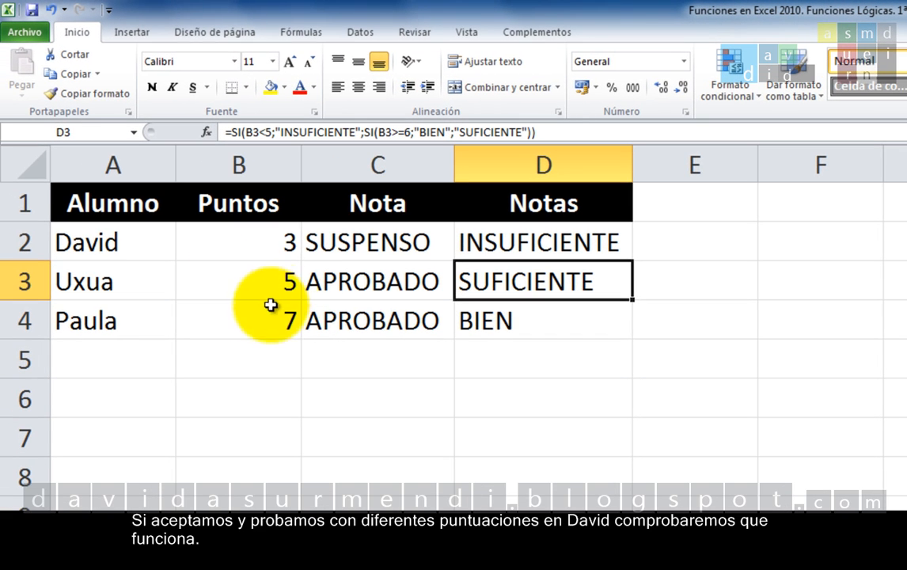
Step: Test the extended D2 formula by entering the Puntos values 5, 6 and 8, one after the other, in cell B2
left_click(242, 242)
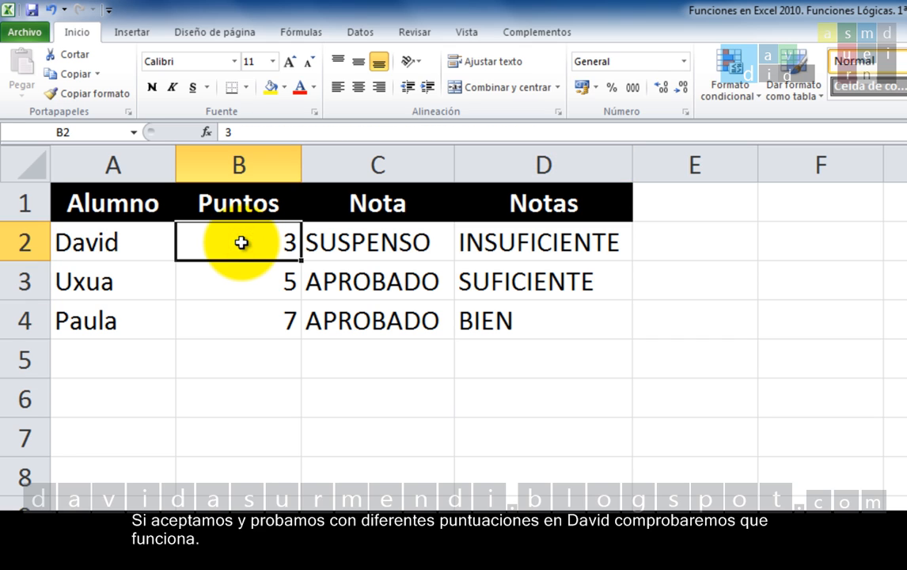
type("5")
key("Return")
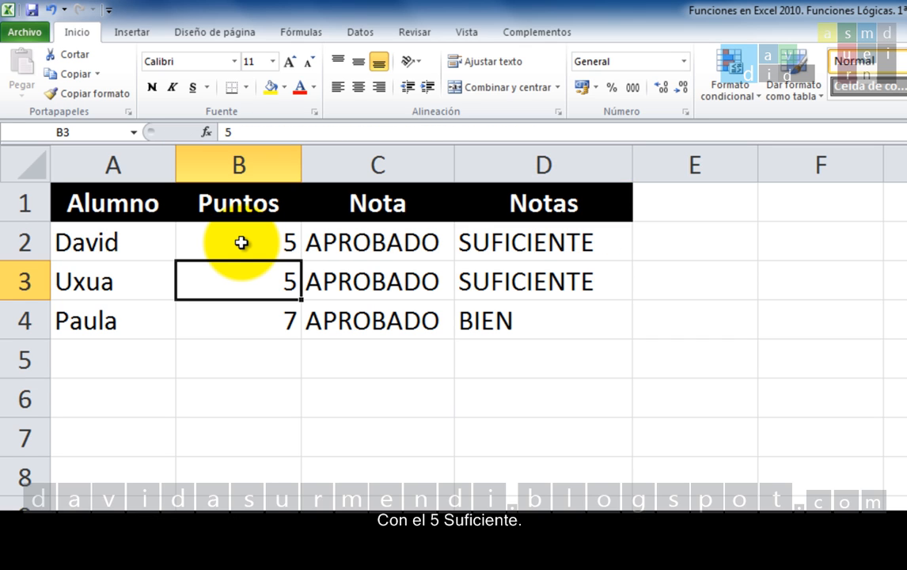
left_click(242, 242)
type("6")
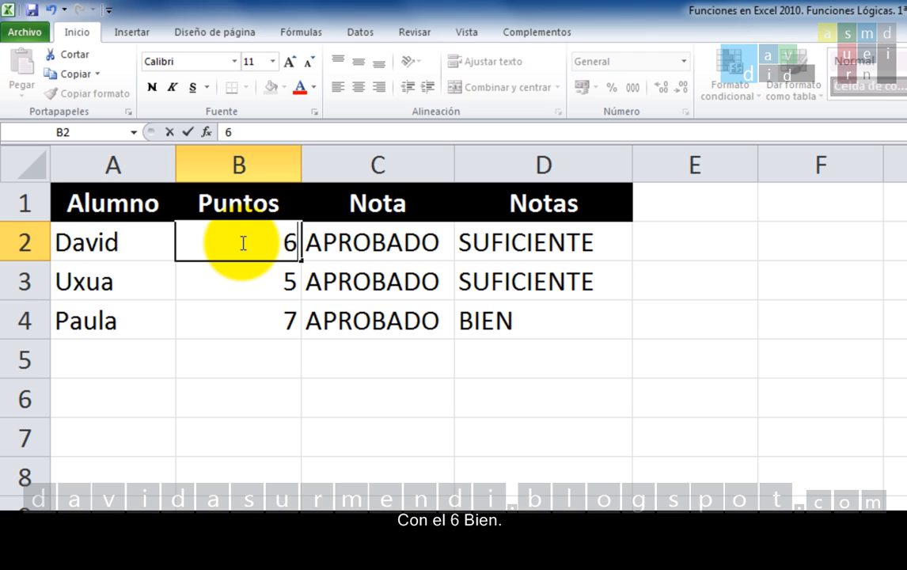
key("Return")
left_click(242, 242)
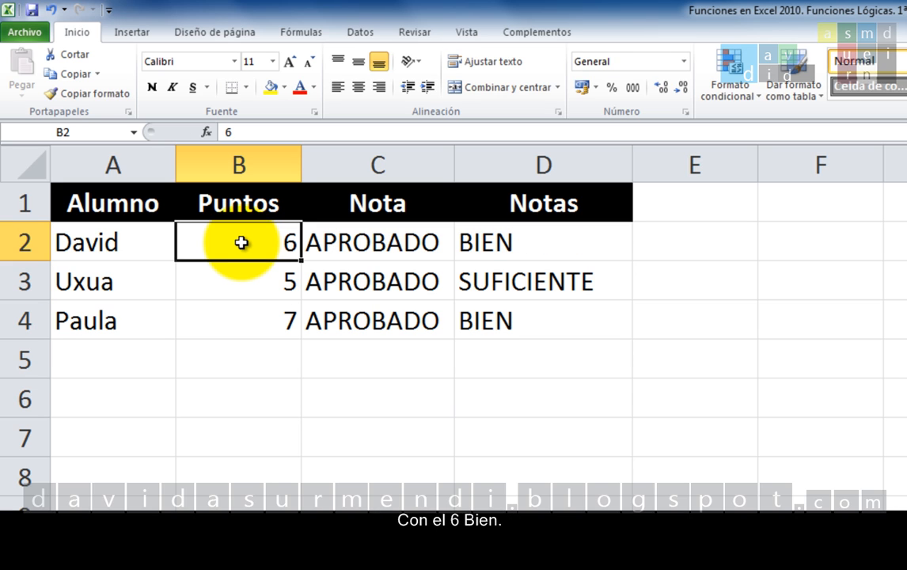
type("8")
key("Return")
Step: Set the first student's Puntos value in cell B2 to 10
left_click(241, 243)
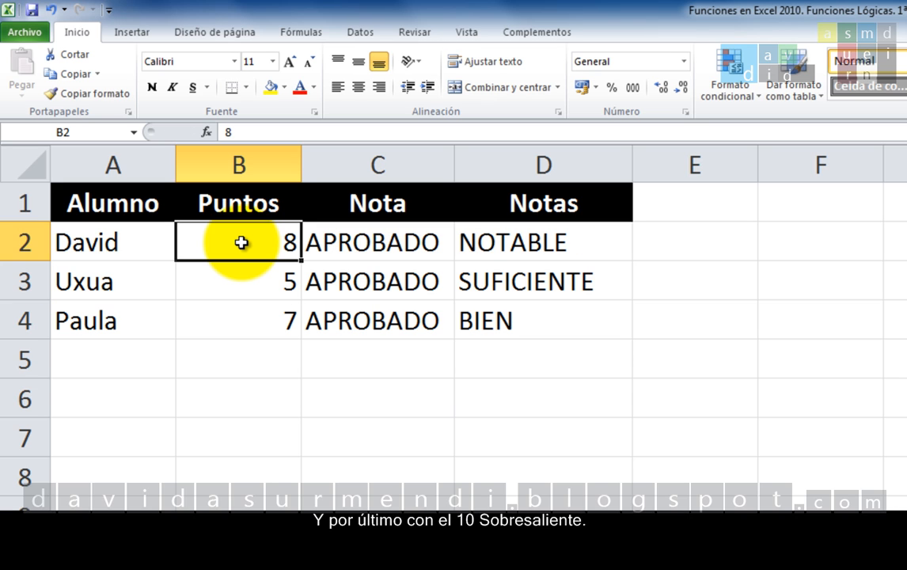
type("10")
key("Return")
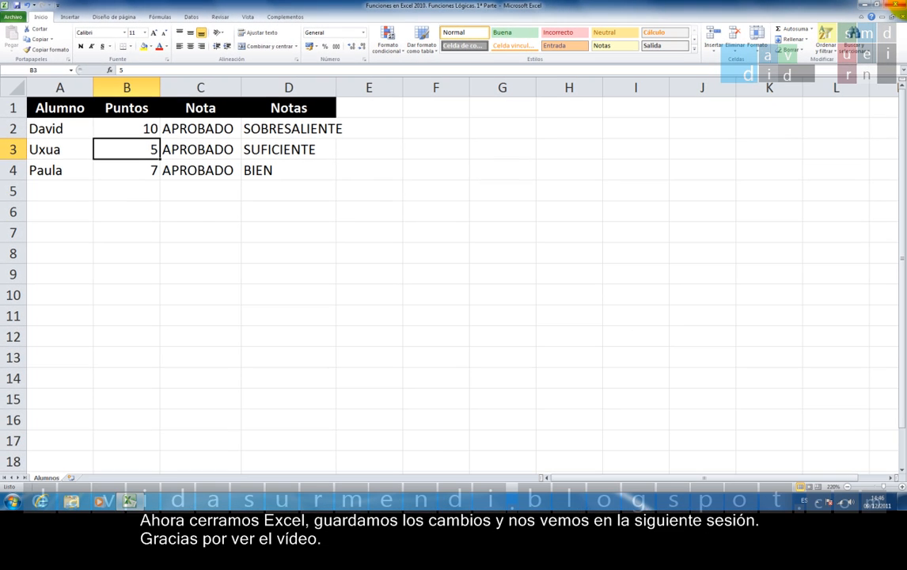
Step: Close Excel and save the changes to the workbook
left_click(893, 4)
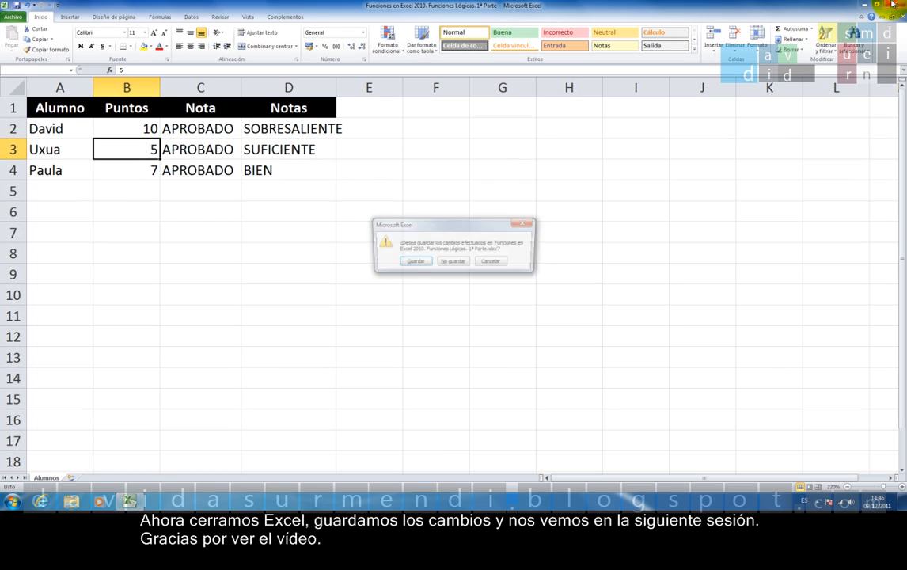
left_click(411, 262)
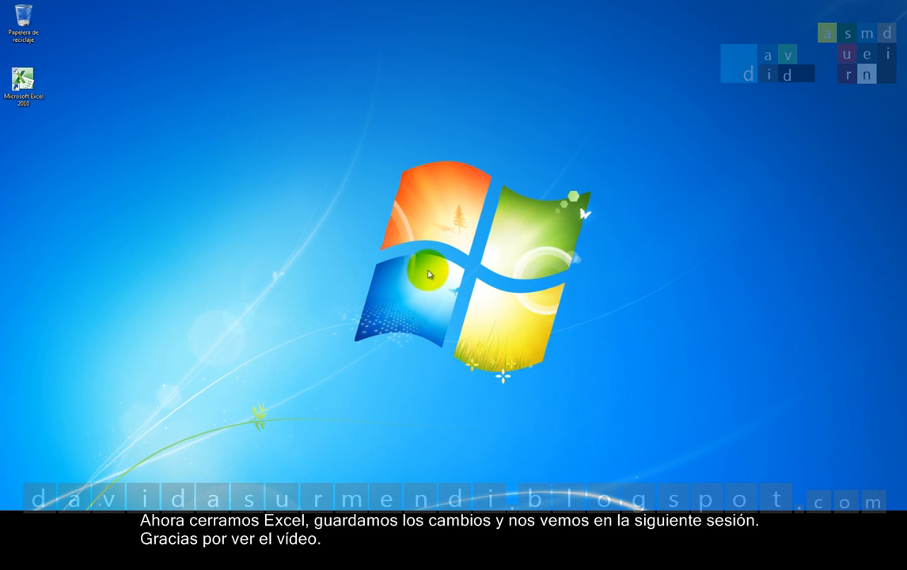